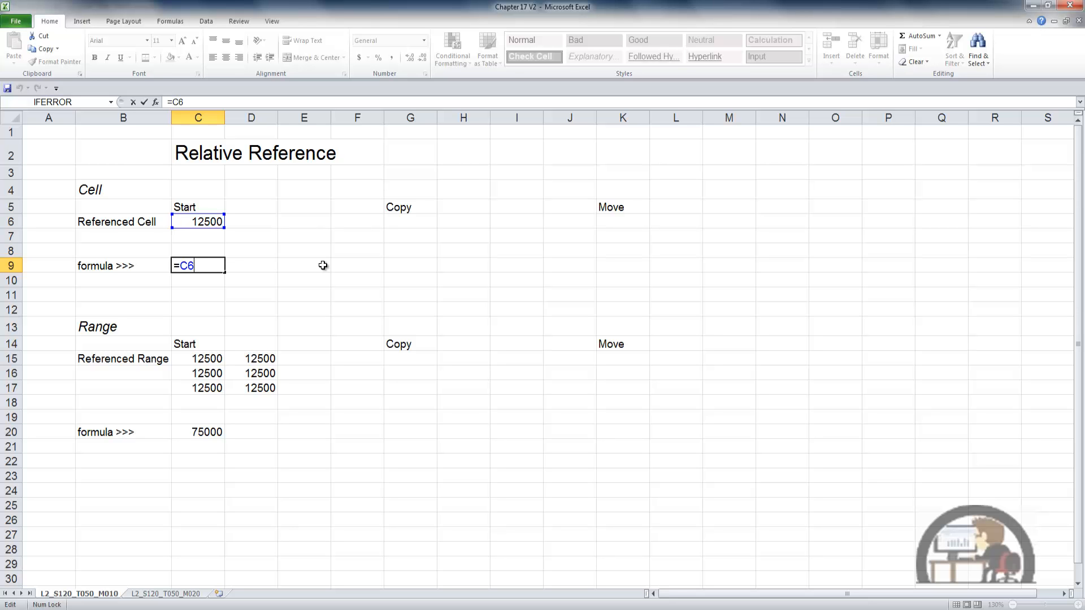
Examine which cells the Start formulas in C9 and C20 refer to
{"action": "key", "text": "ctrl+Return"}
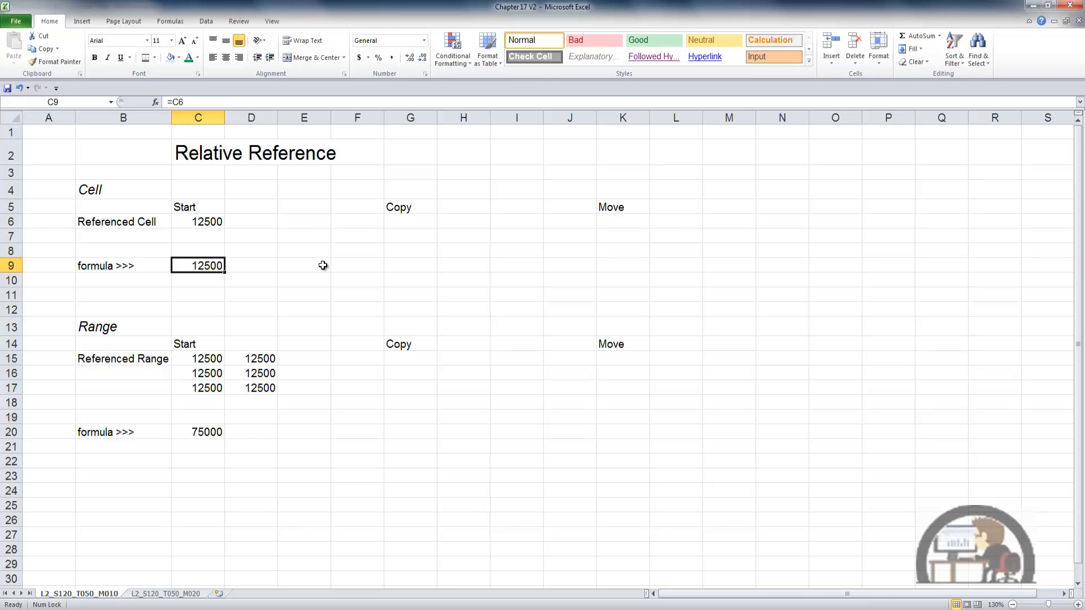
{"action": "left_click", "coordinate": [209, 433]}
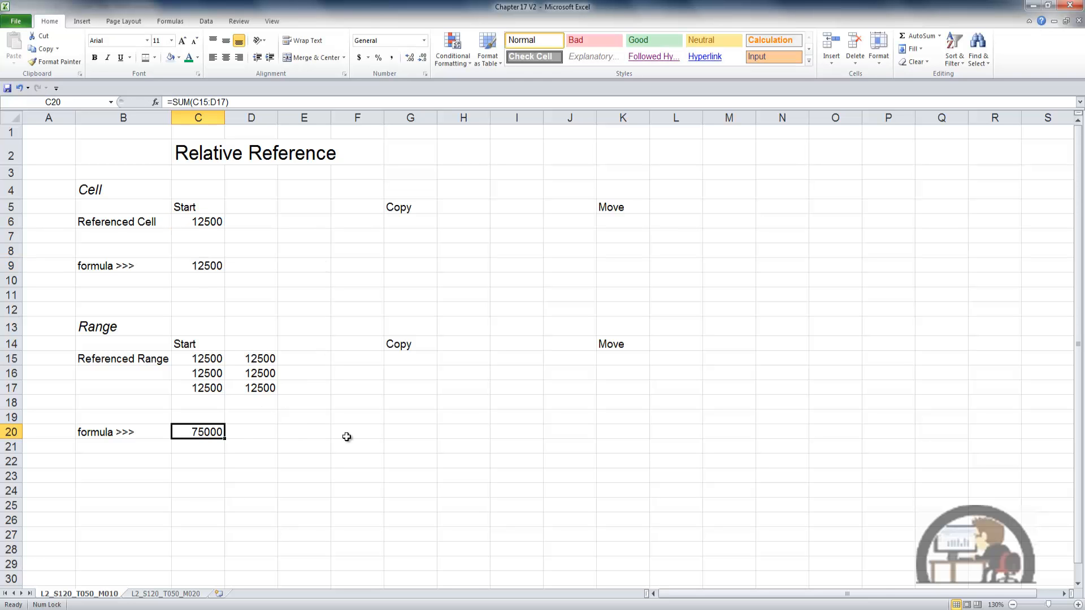
{"action": "key", "text": "F2"}
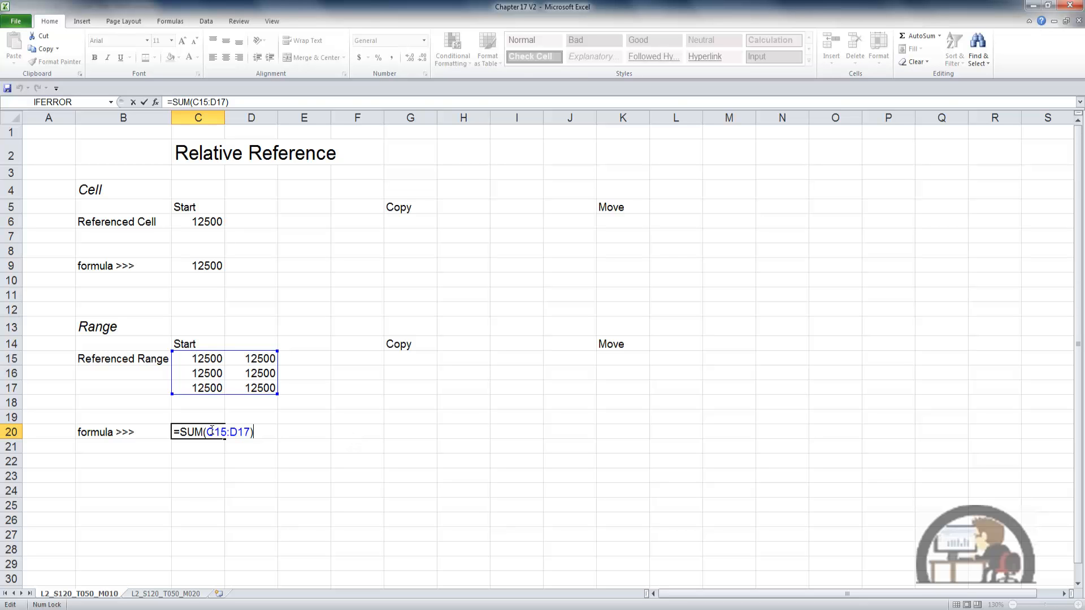
{"action": "key", "text": "ctrl+Return"}
Copy the Start cell formula from C9 to G9 in the Copy column
{"action": "left_click", "coordinate": [218, 266]}
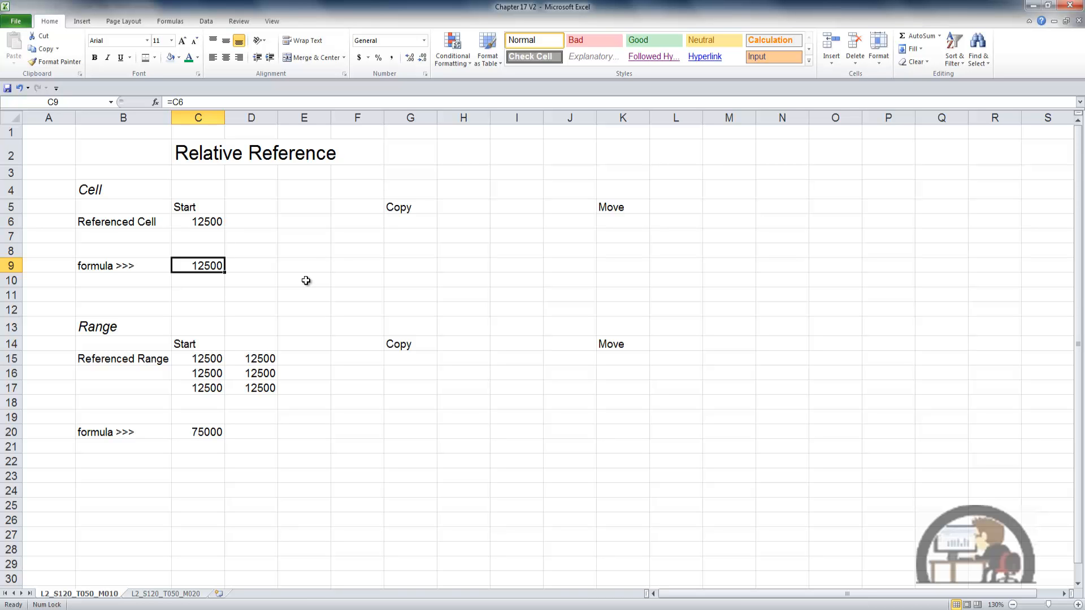
{"action": "key", "text": "ctrl+c"}
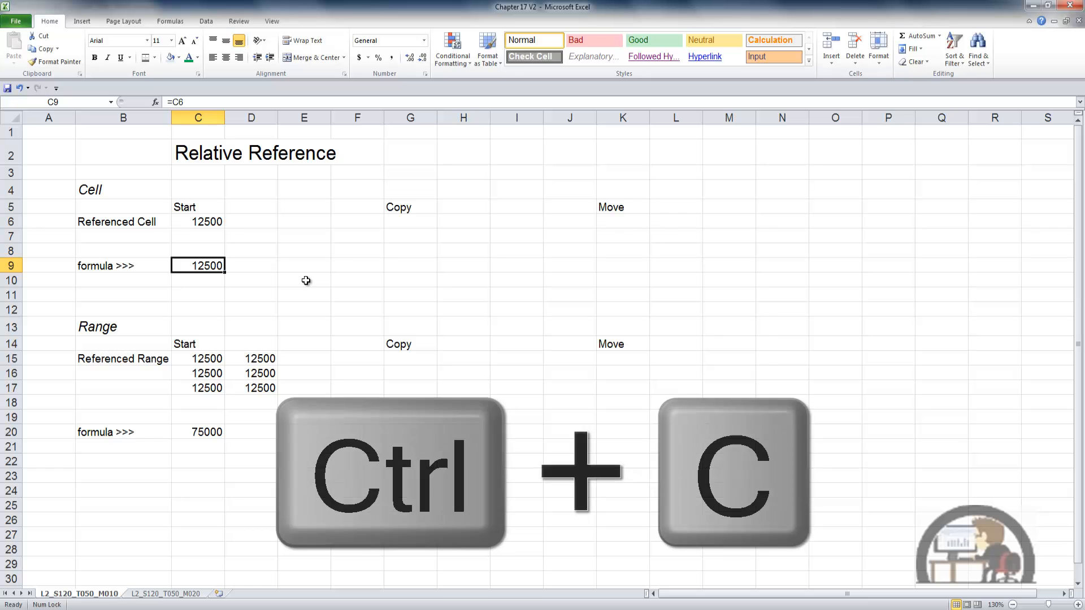
{"action": "key", "text": "Right"}
{"action": "key", "text": "Right"}
{"action": "key", "text": "Right"}
{"action": "key", "text": "Right"}
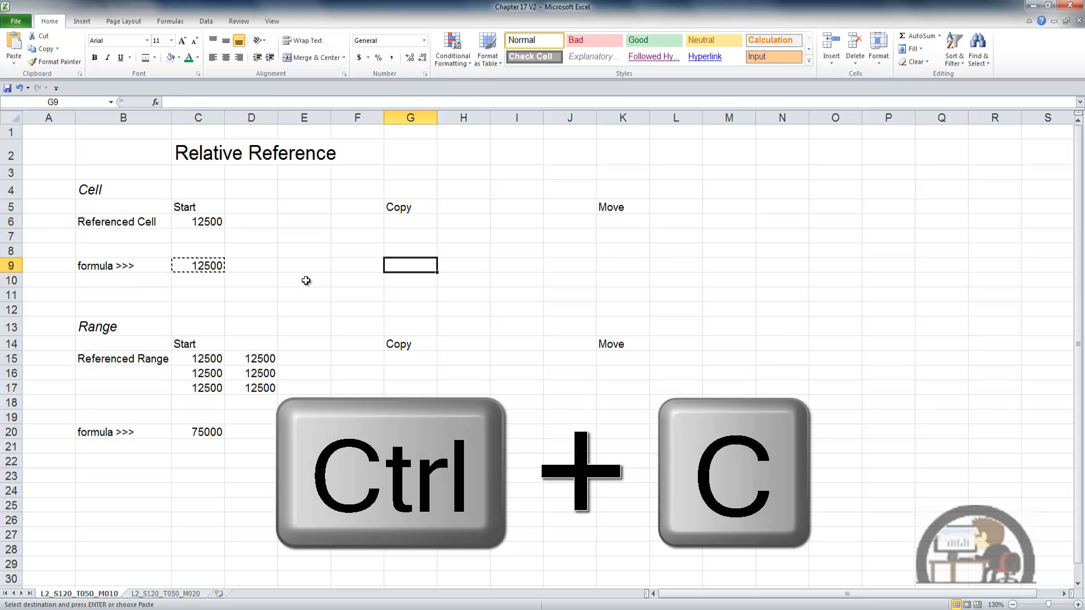
{"action": "key", "text": "Return"}
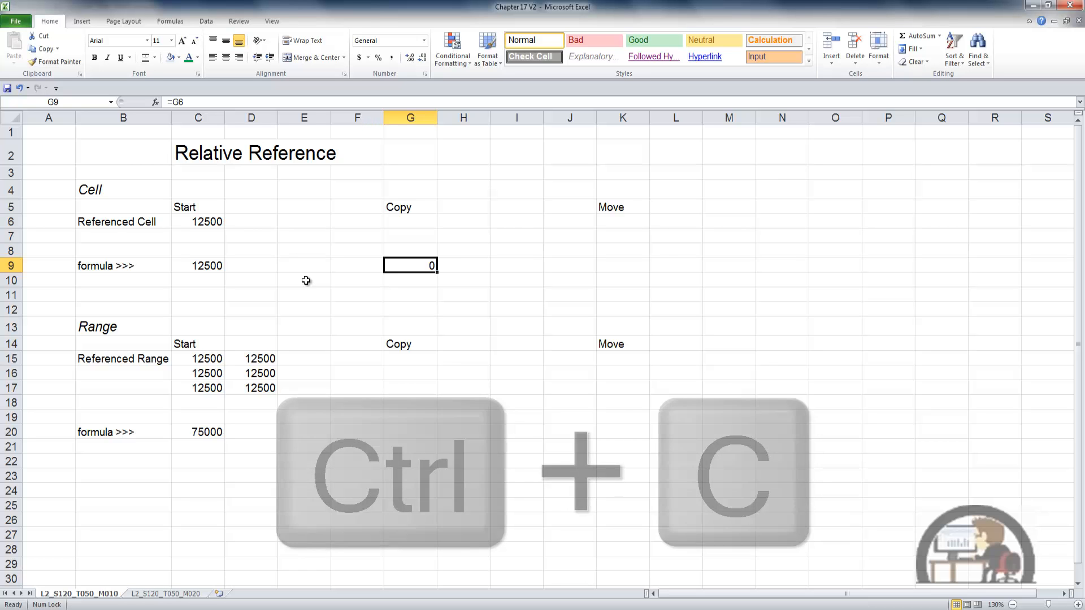
Compare the cell reference in the copied formula in G9 with the one in the original formula in C9
{"action": "key", "text": "F2"}
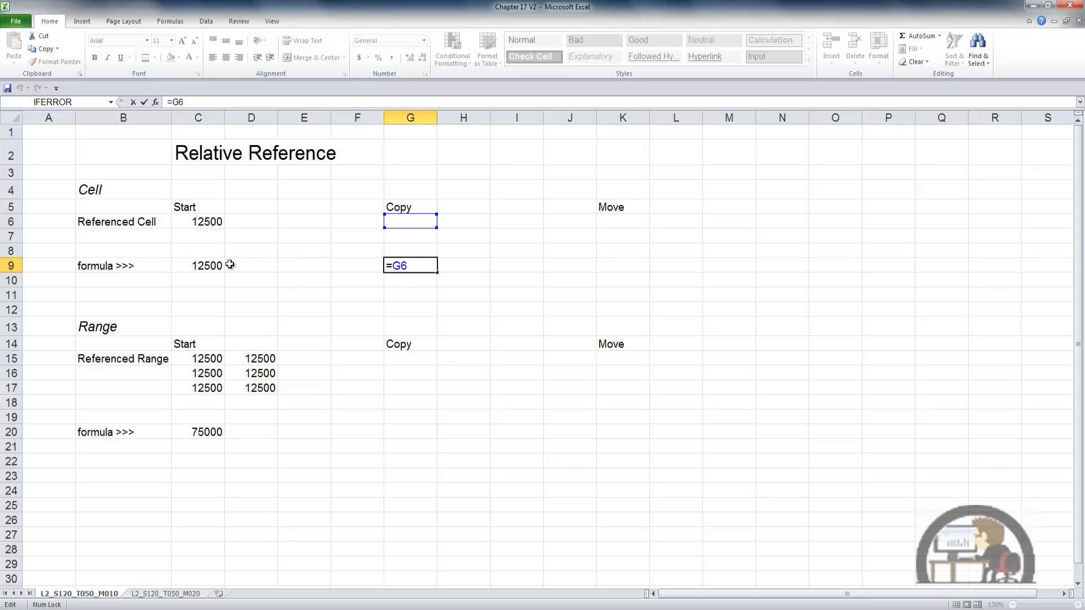
{"action": "left_click", "coordinate": [210, 266]}
{"action": "double_click", "coordinate": [210, 266]}
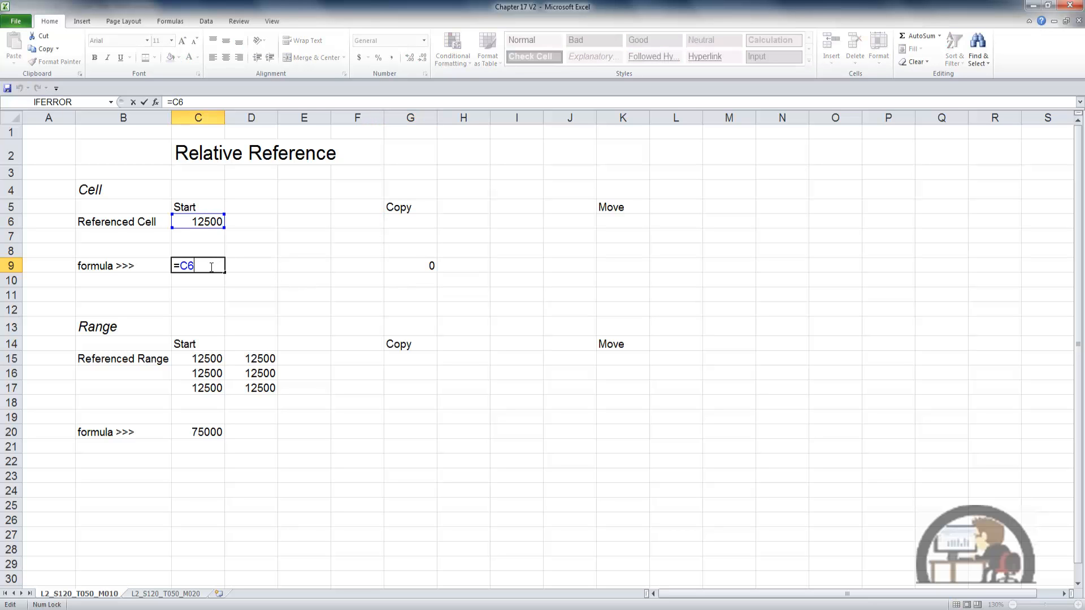
{"action": "left_click", "coordinate": [410, 265]}
{"action": "double_click", "coordinate": [410, 265]}
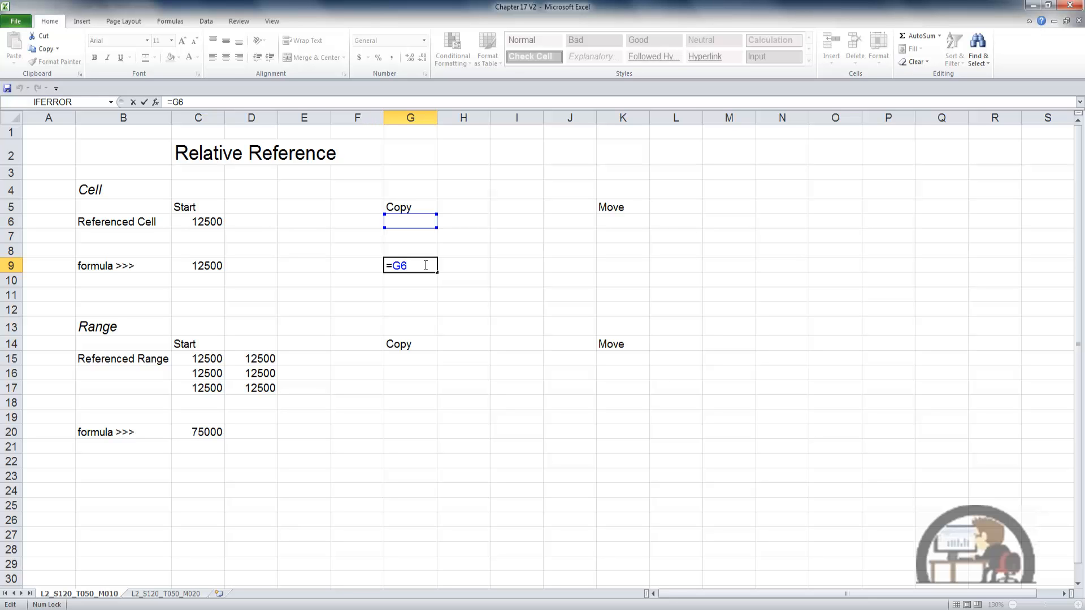
Copy the SUM formula from C20 to G20 in the Copy column
{"action": "left_click", "coordinate": [215, 432]}
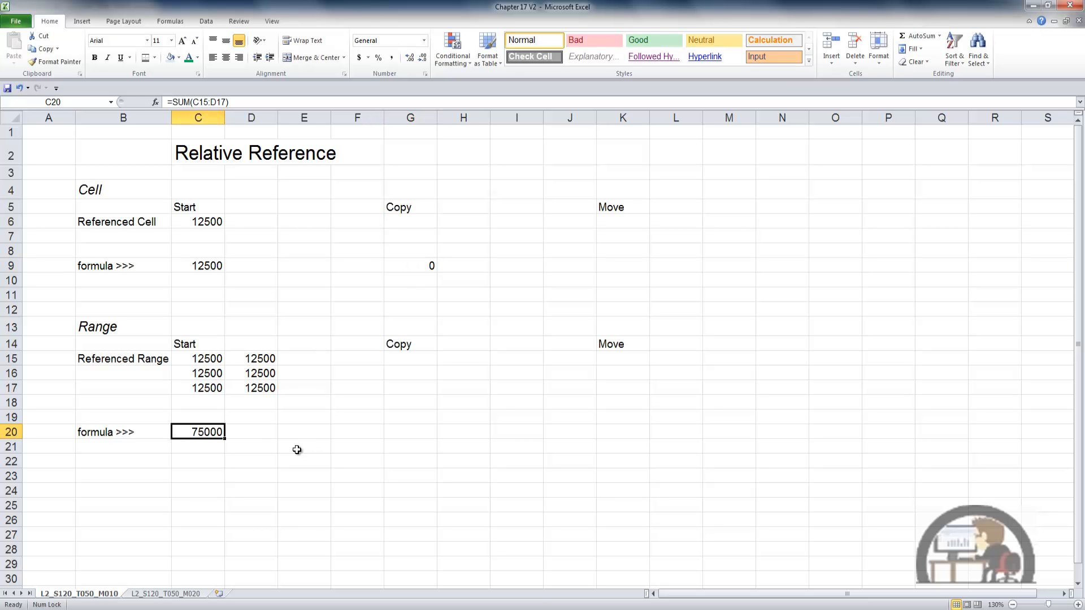
{"action": "key", "text": "ctrl+c"}
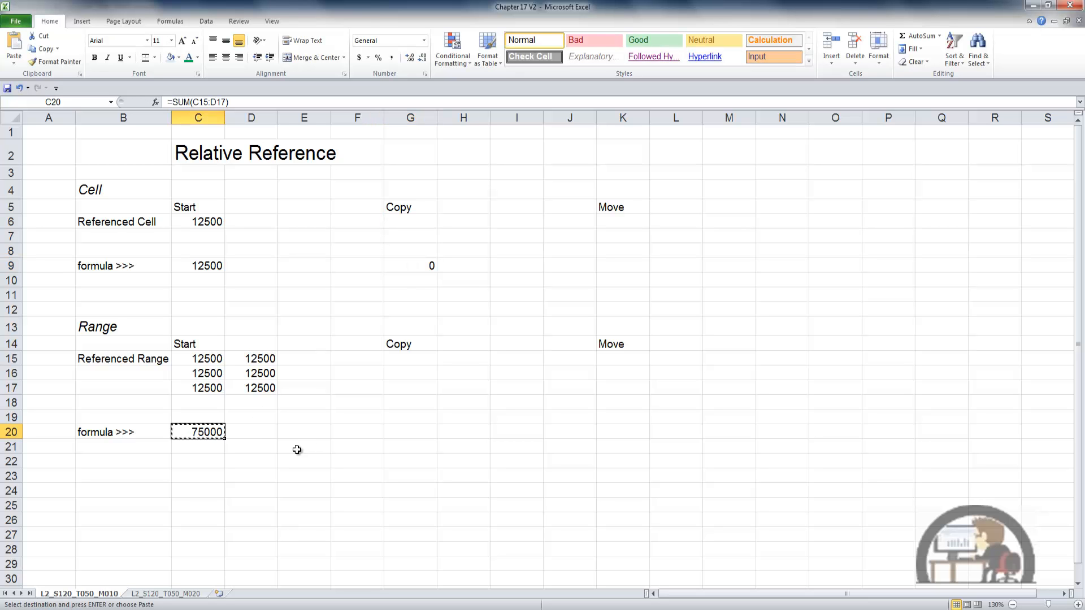
{"action": "key", "text": "Right"}
{"action": "key", "text": "Right"}
{"action": "key", "text": "Right"}
{"action": "key", "text": "Right"}
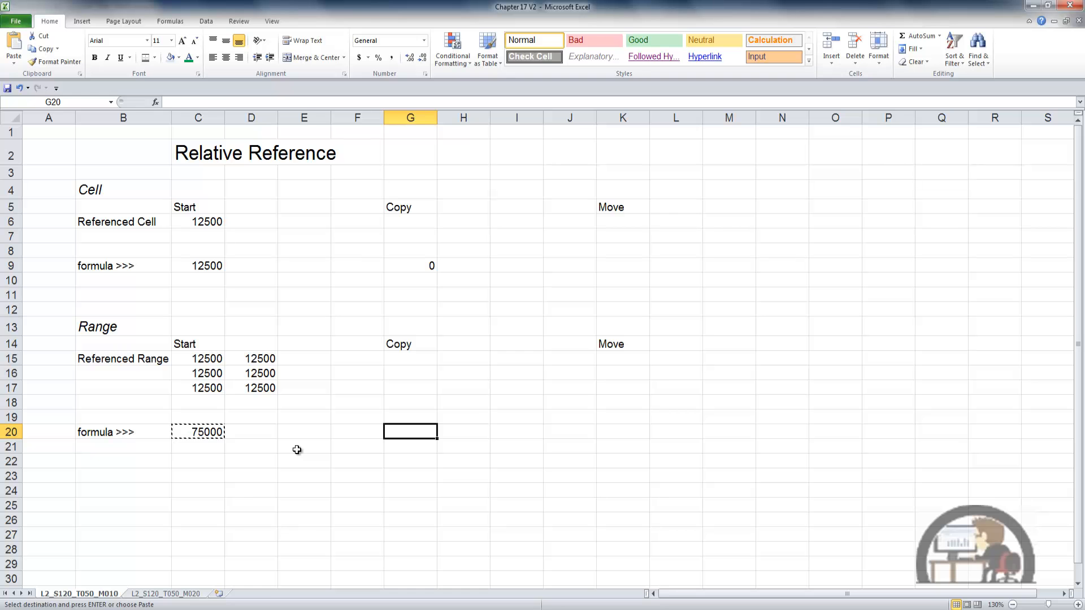
{"action": "key", "text": "Return"}
Compare the range reference in the copied SUM formula in G20 with the one in the original in C20
{"action": "key", "text": "F2"}
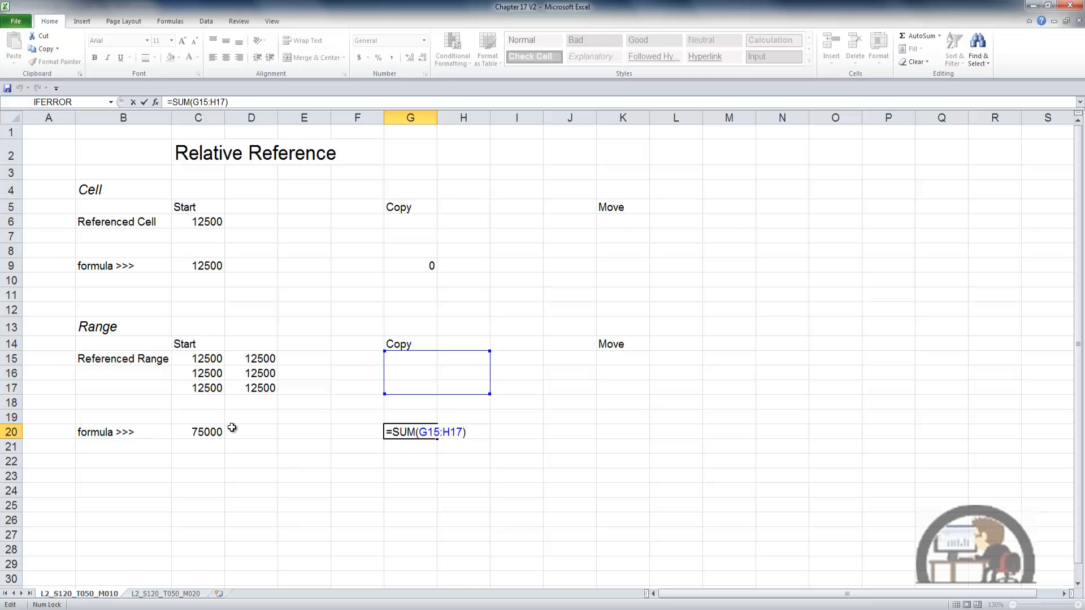
{"action": "double_click", "coordinate": [210, 429]}
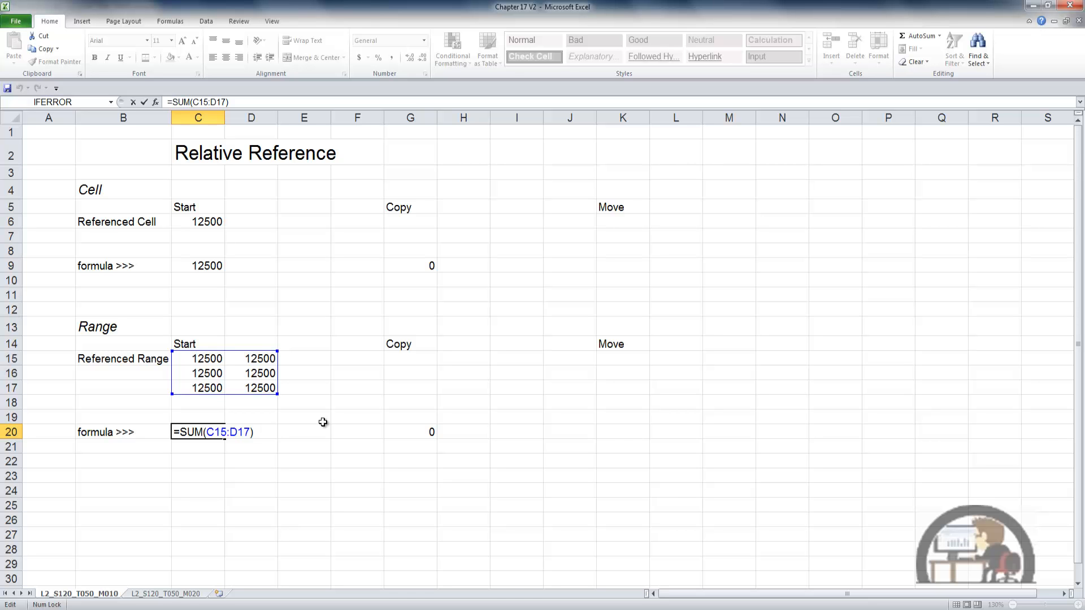
{"action": "left_click", "coordinate": [417, 431]}
{"action": "double_click", "coordinate": [417, 431]}
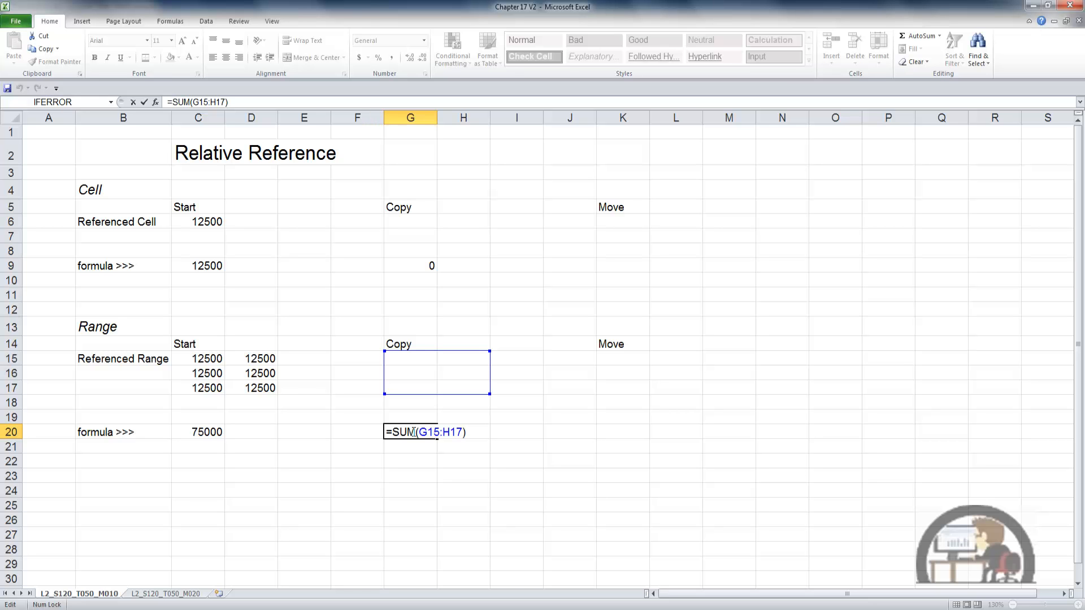
{"action": "key", "text": "ctrl+Return"}
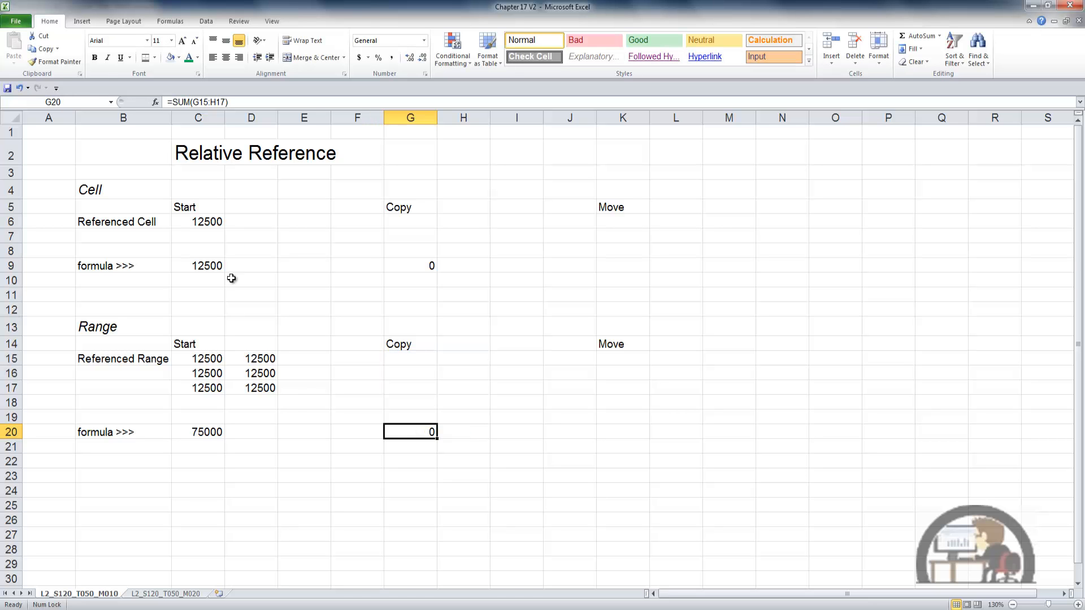
Copy the referenced cell C6 to G6 in the Copy column
{"action": "left_click", "coordinate": [216, 225]}
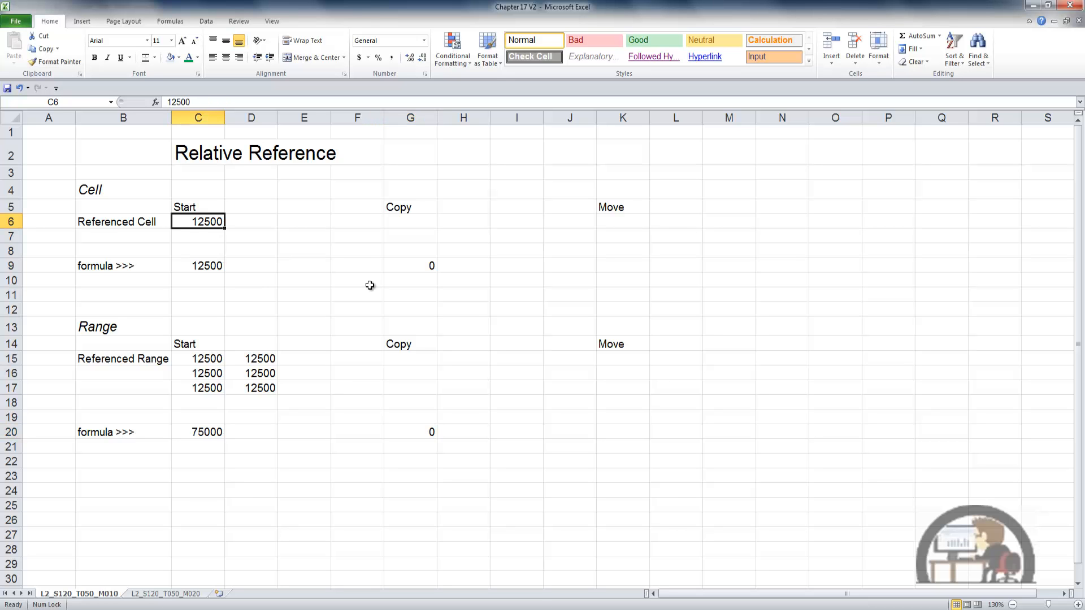
{"action": "key", "text": "ctrl+c"}
{"action": "key", "text": "Right"}
{"action": "key", "text": "Right"}
{"action": "key", "text": "Right"}
{"action": "key", "text": "Right"}
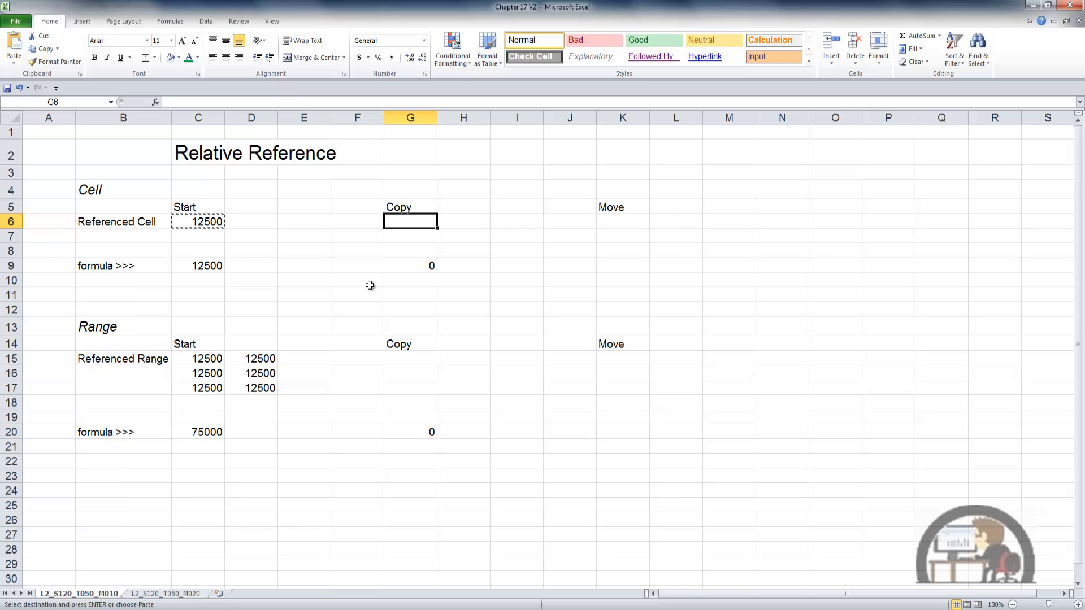
{"action": "key", "text": "Return"}
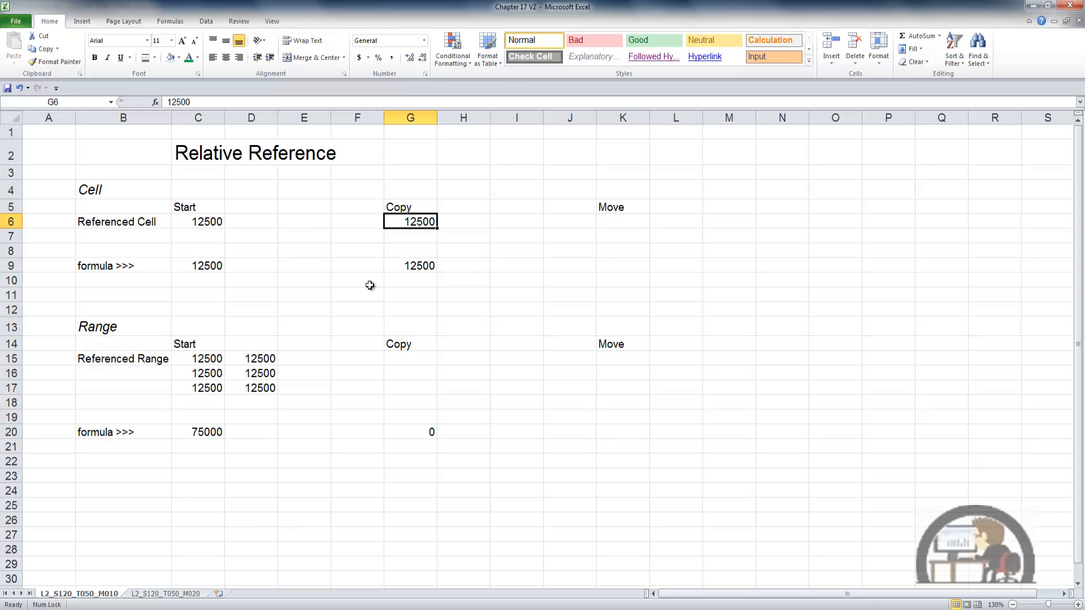
Examine which cell the copied formula in G9 refers to, leaving the formula unedited
{"action": "key", "text": "Down"}
{"action": "key", "text": "Down"}
{"action": "key", "text": "Down"}
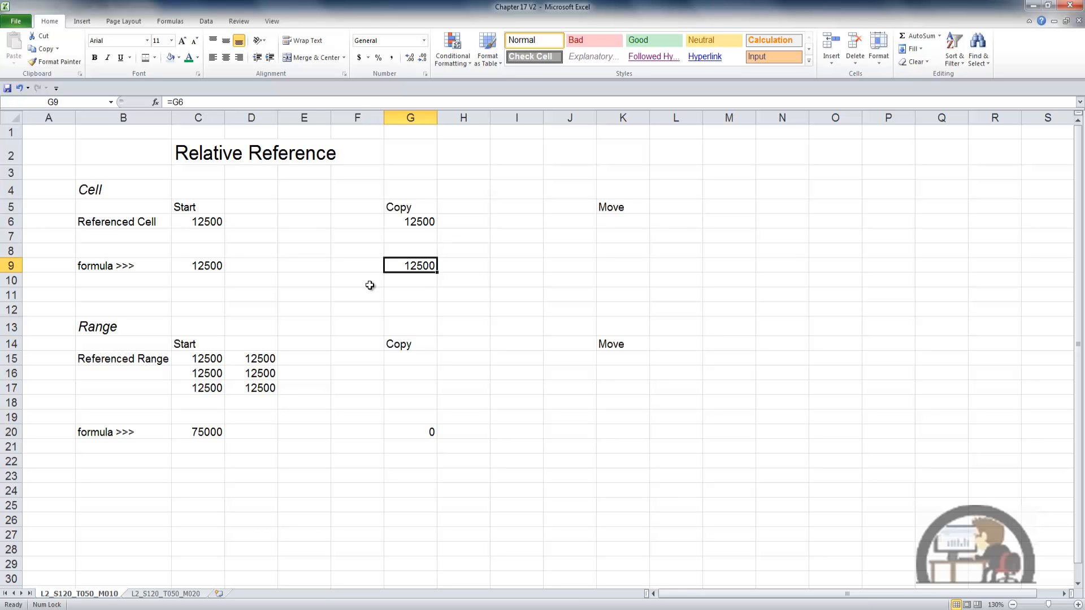
{"action": "key", "text": "F2"}
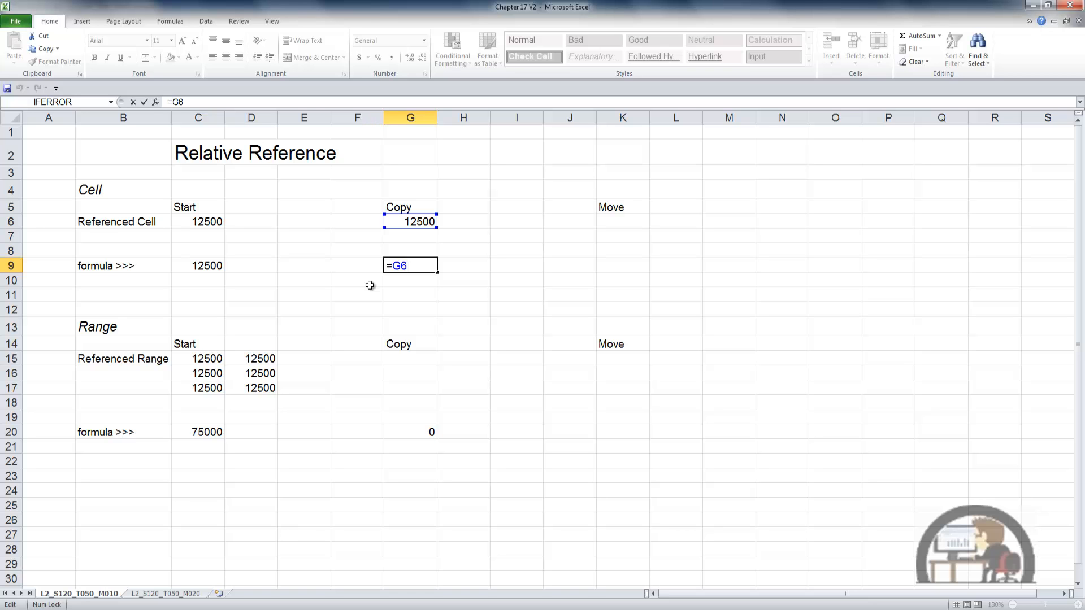
{"action": "key", "text": "Escape"}
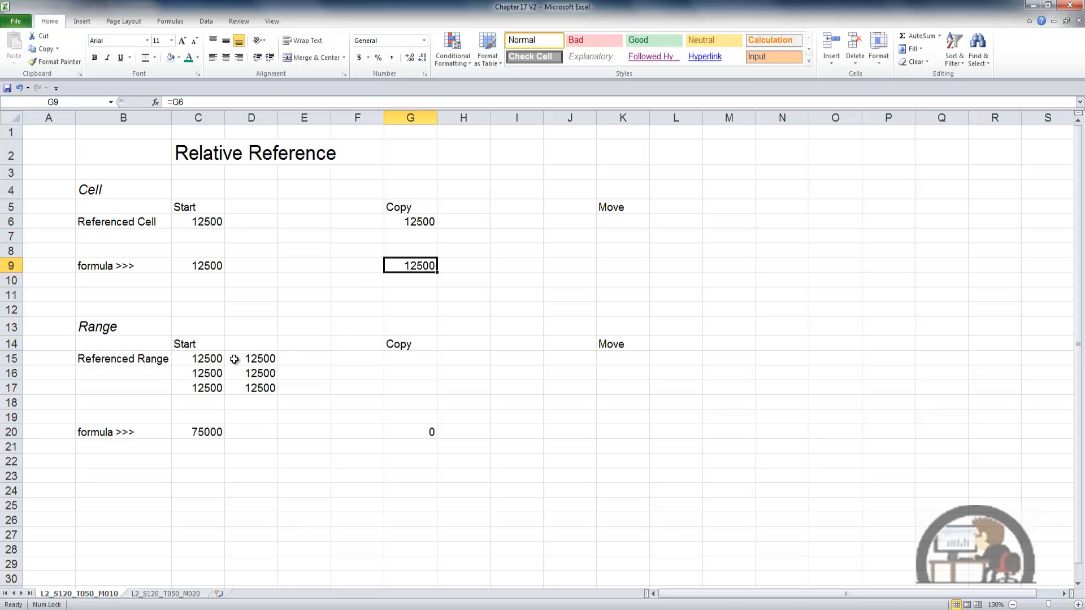
Copy the referenced range C15:D17 to G15:H17 in the Copy section
{"action": "left_click_drag", "start_coordinate": [221, 360], "coordinate": [243, 381]}
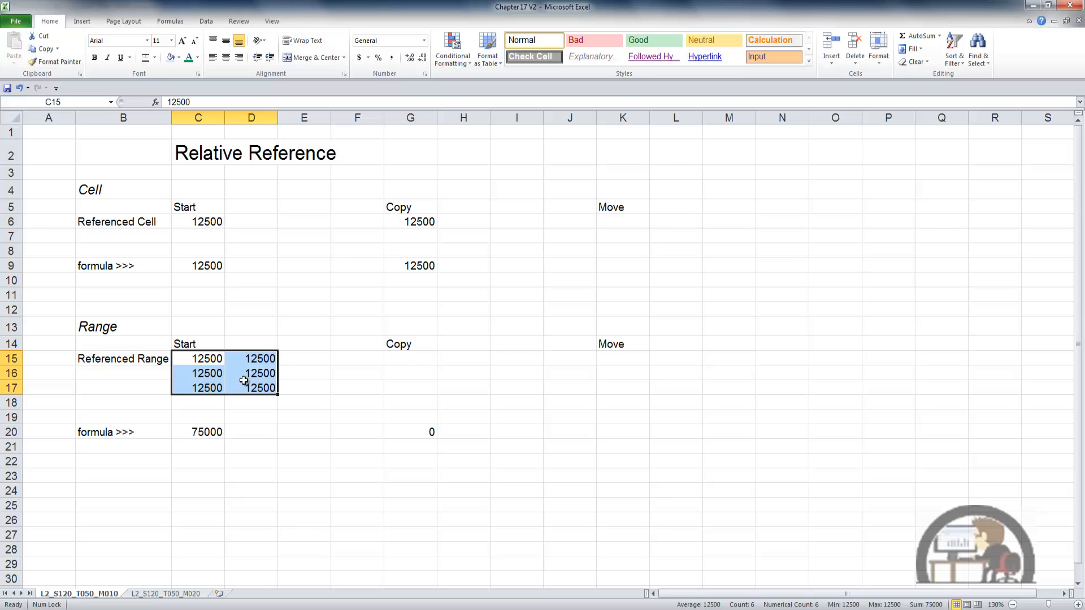
{"action": "key", "text": "ctrl+c"}
{"action": "key", "text": "Right"}
{"action": "key", "text": "Right"}
{"action": "key", "text": "Right"}
{"action": "key", "text": "Right"}
{"action": "key", "text": "Return"}
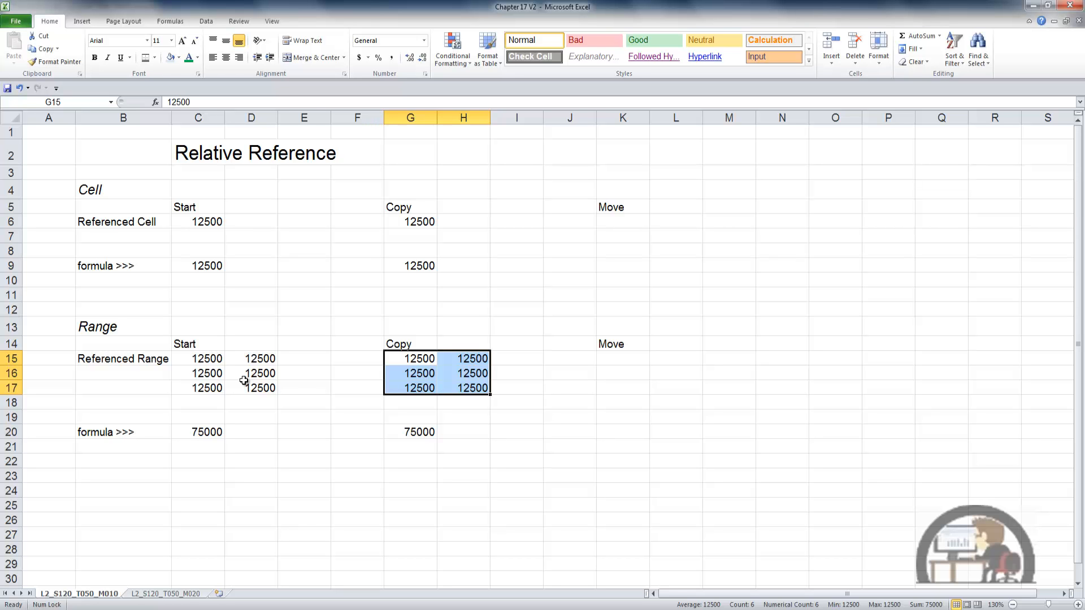
Move the cell formula from G9 to K9 in the Move column and show the cell it refers to
{"action": "left_click", "coordinate": [418, 265]}
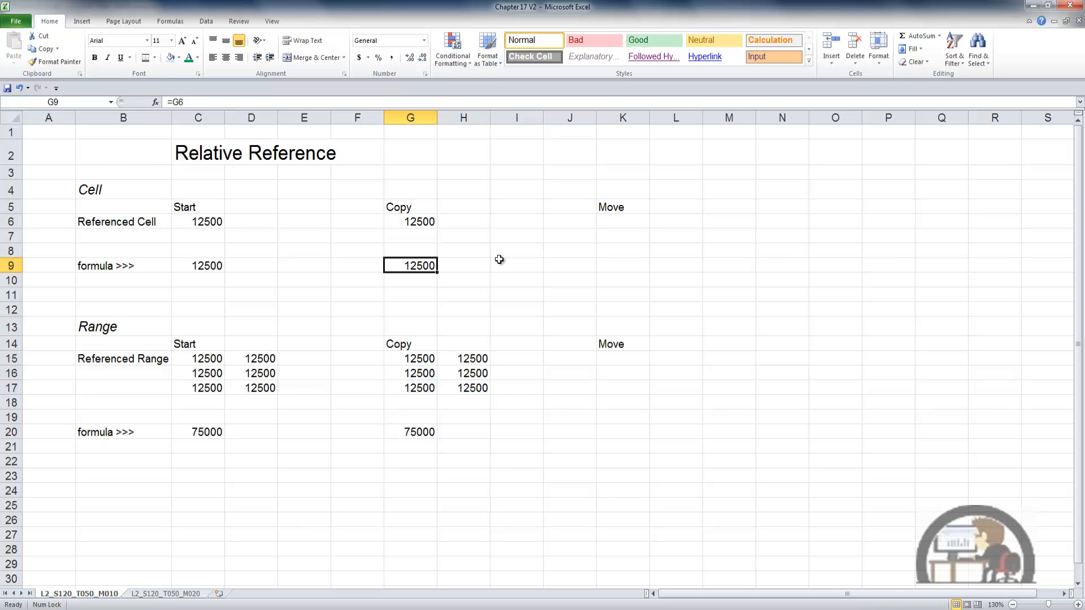
{"action": "key", "text": "ctrl+x"}
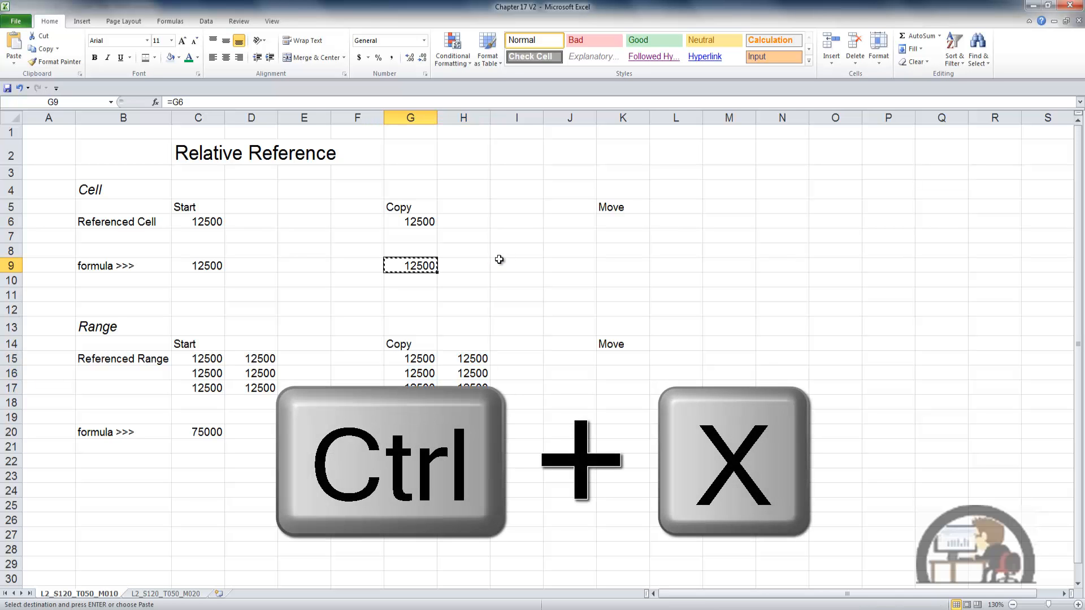
{"action": "key", "text": "Right"}
{"action": "key", "text": "Right"}
{"action": "key", "text": "Right"}
{"action": "key", "text": "Right"}
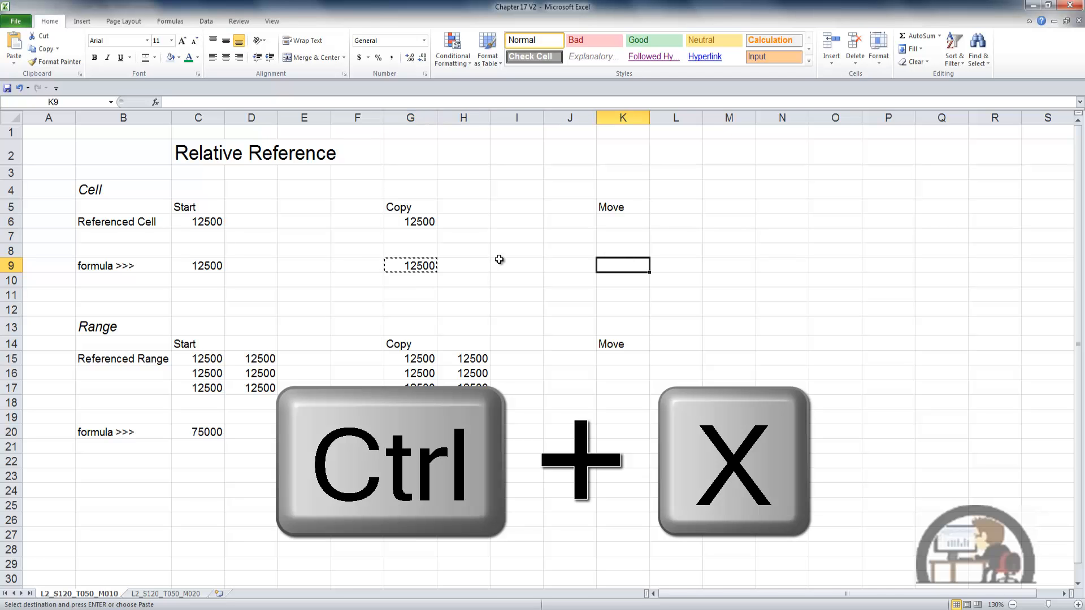
{"action": "key", "text": "Return"}
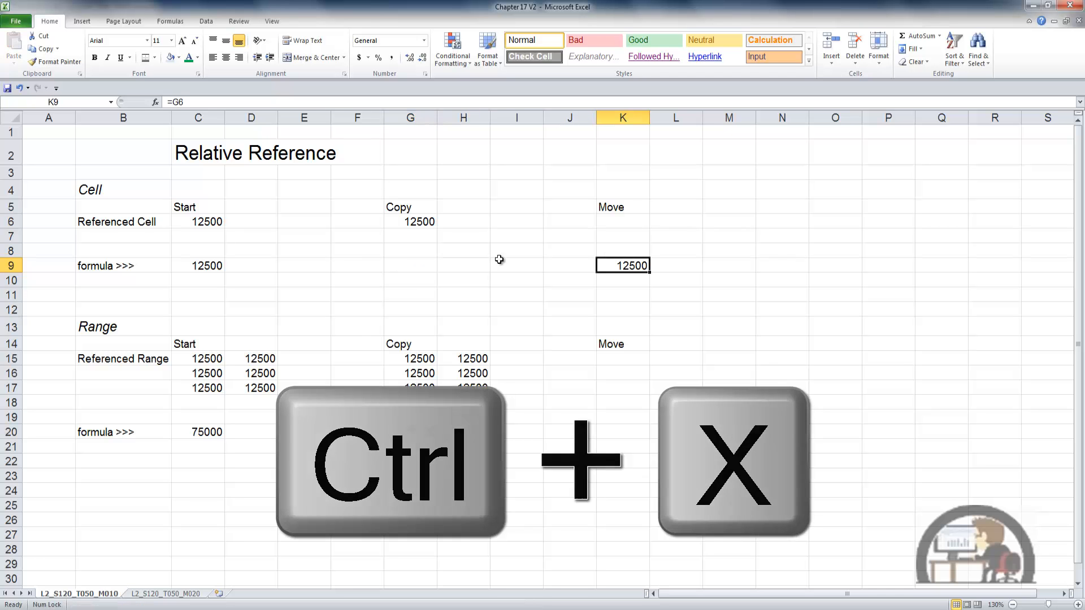
{"action": "key", "text": "F2"}
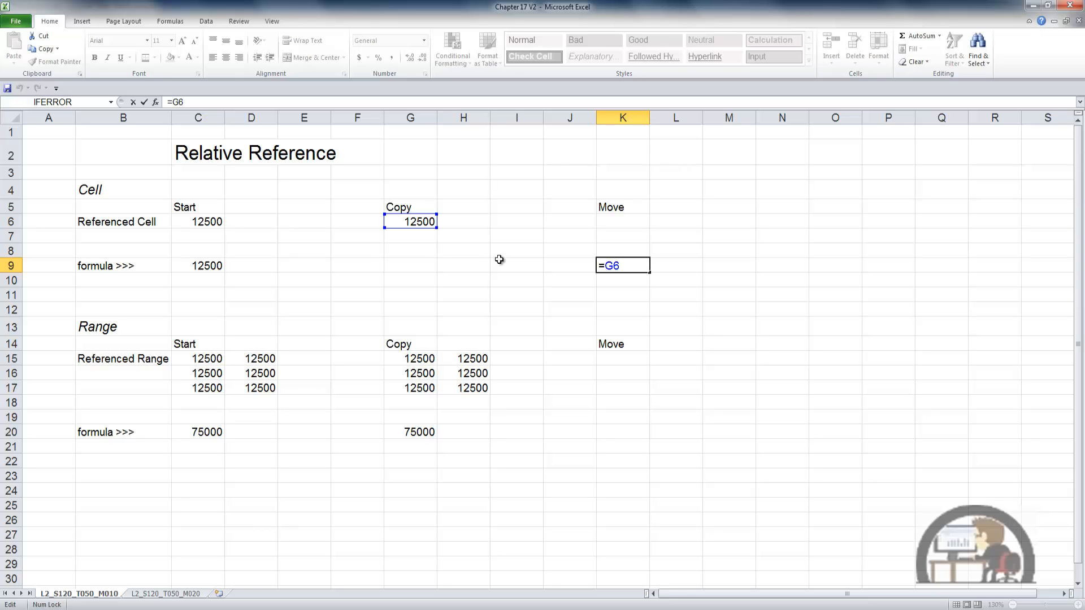
Move the SUM formula from G20 to K20 in the Move column
{"action": "left_click", "coordinate": [429, 429]}
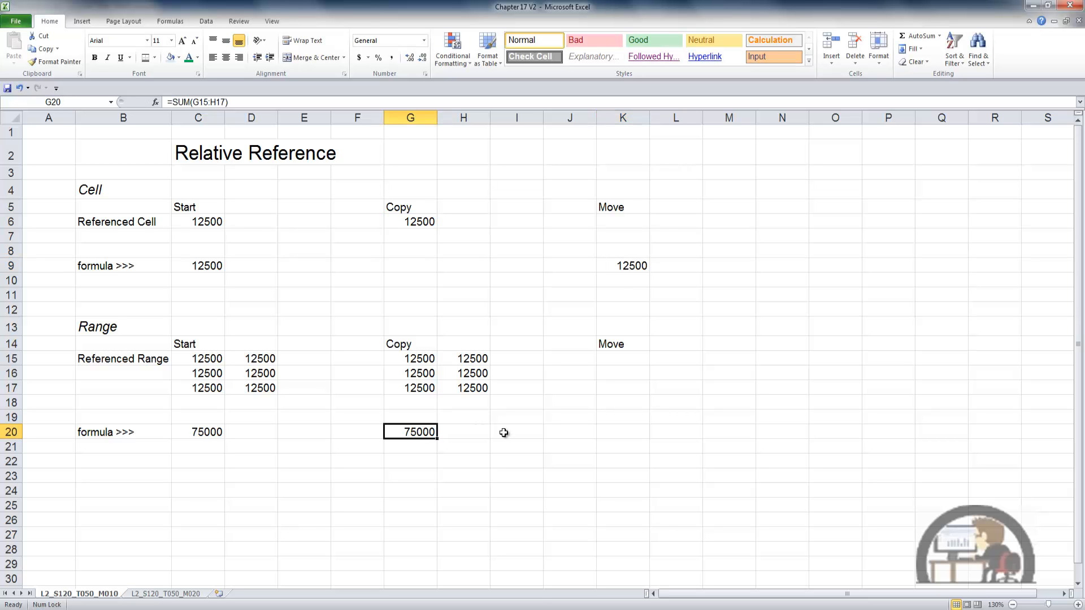
{"action": "key", "text": "ctrl+x"}
{"action": "key", "text": "Right"}
{"action": "key", "text": "Right"}
{"action": "key", "text": "Right"}
{"action": "key", "text": "Right"}
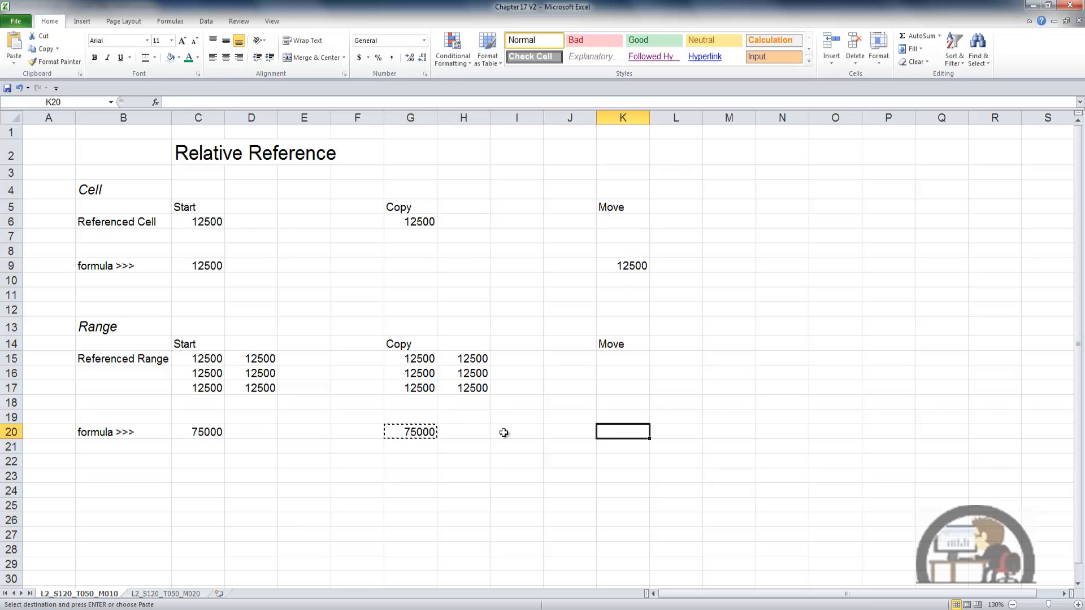
{"action": "key", "text": "ctrl+v"}
Examine the references in the moved formulas in K20 and K9
{"action": "key", "text": "F2"}
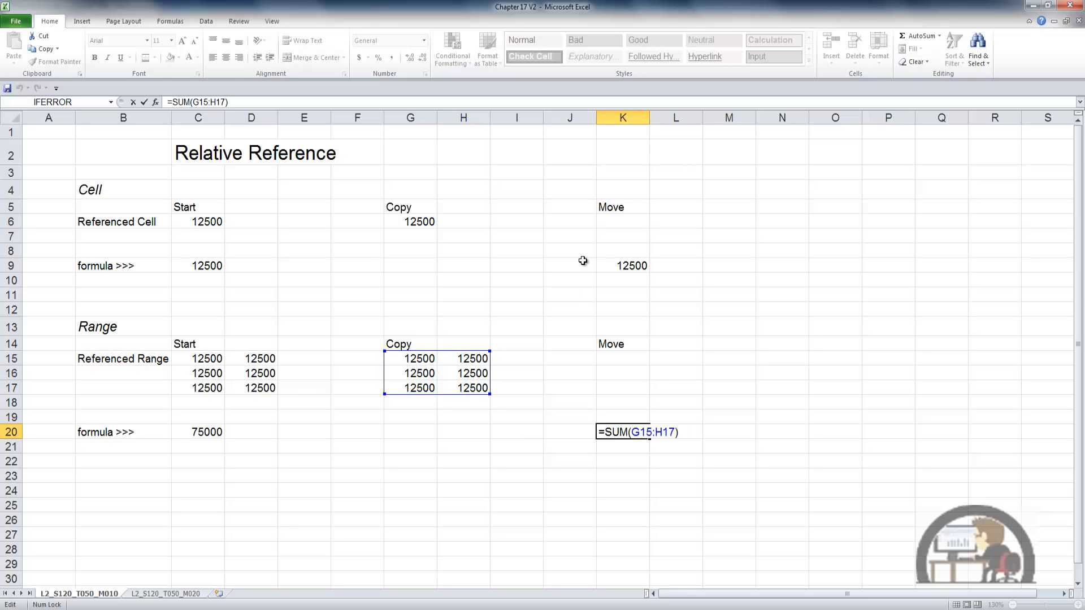
{"action": "left_click", "coordinate": [639, 266]}
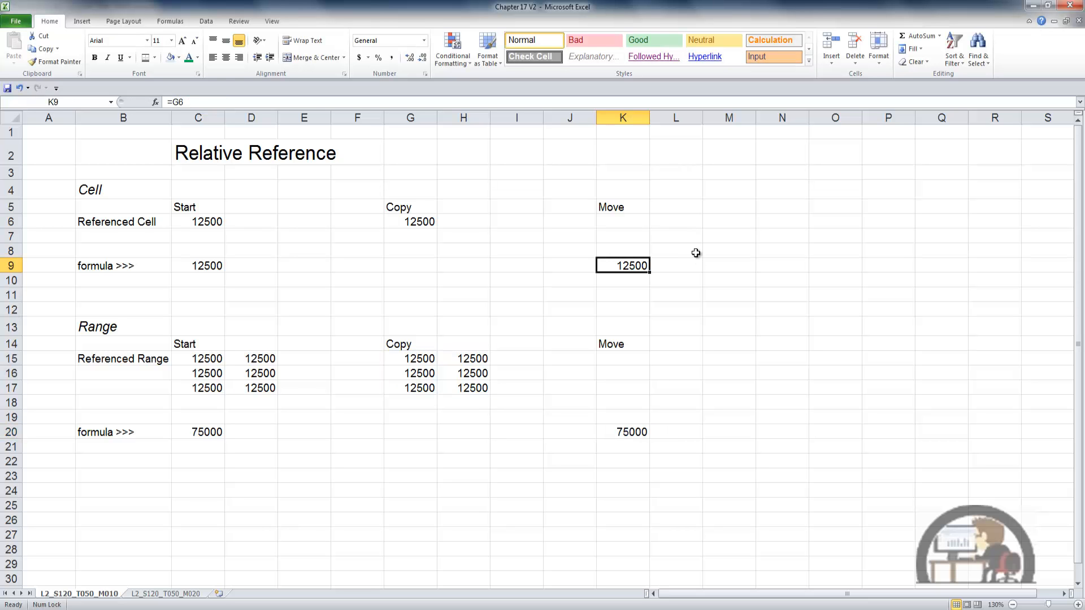
{"action": "key", "text": "F2"}
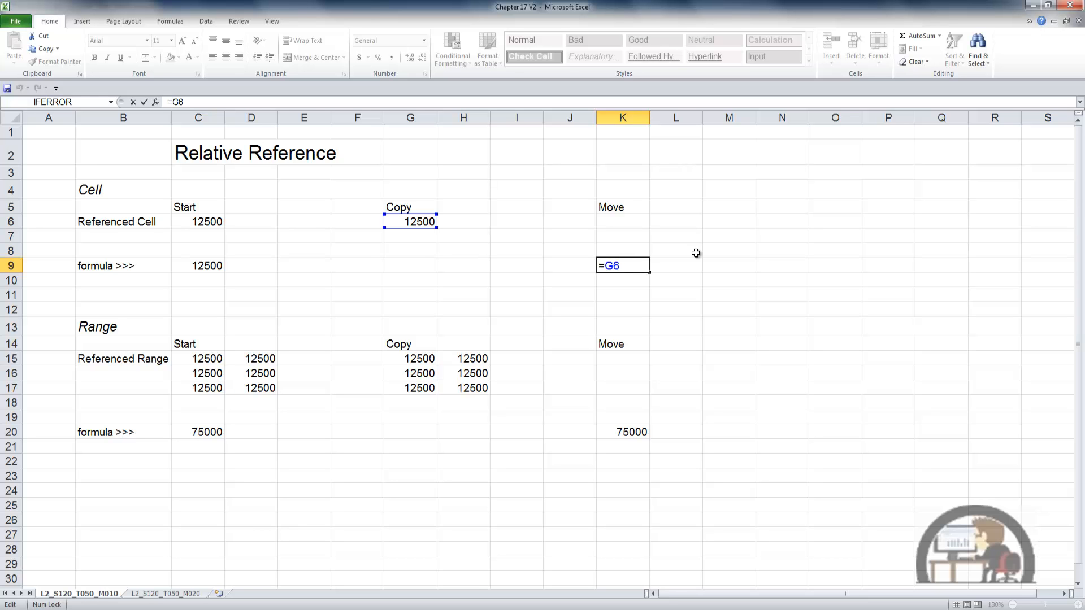
Copy the cell formula from K9 to O9 and show the cell it refers to
{"action": "key", "text": "Escape"}
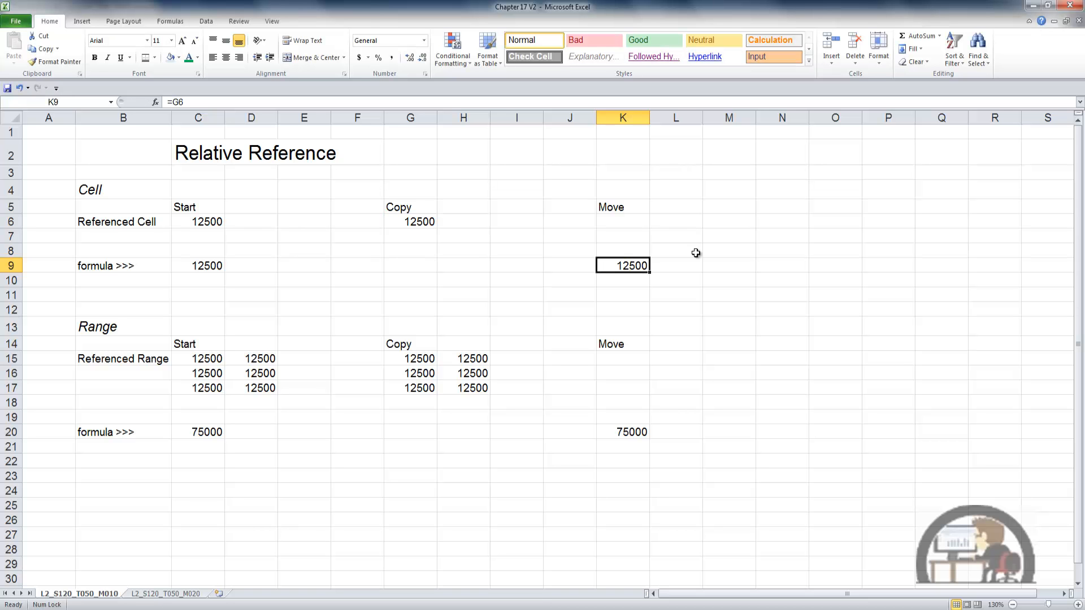
{"action": "key", "text": "ctrl+x"}
{"action": "key", "text": "Right"}
{"action": "key", "text": "Right"}
{"action": "key", "text": "Right"}
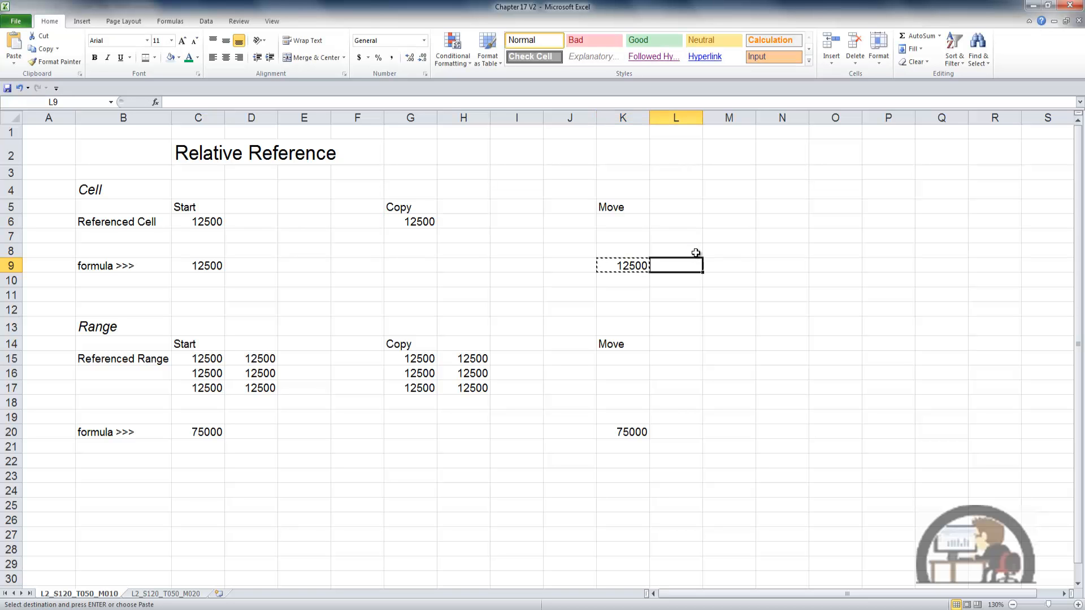
{"action": "key", "text": "Right"}
{"action": "key", "text": "Return"}
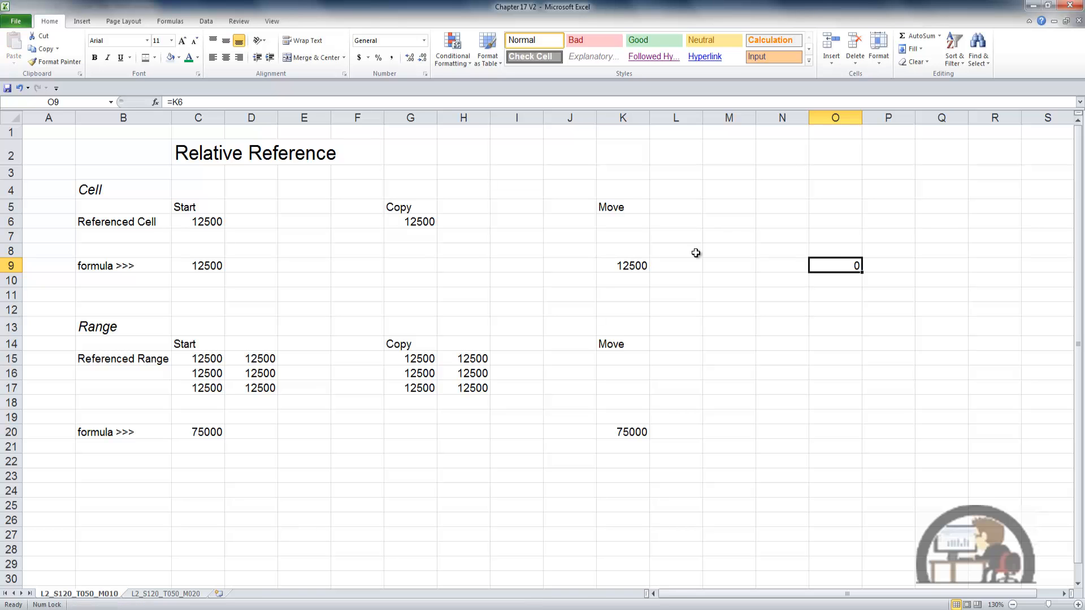
{"action": "key", "text": "F2"}
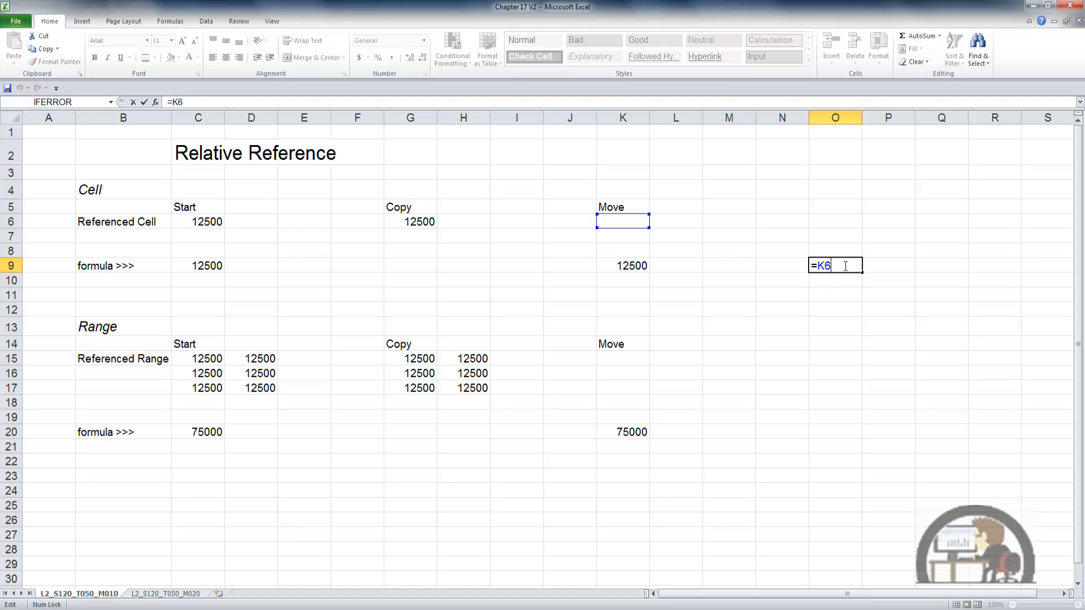
Copy the SUM formula from K20 to O20 and show the range it refers to
{"action": "left_click", "coordinate": [632, 430]}
{"action": "key", "text": "F2"}
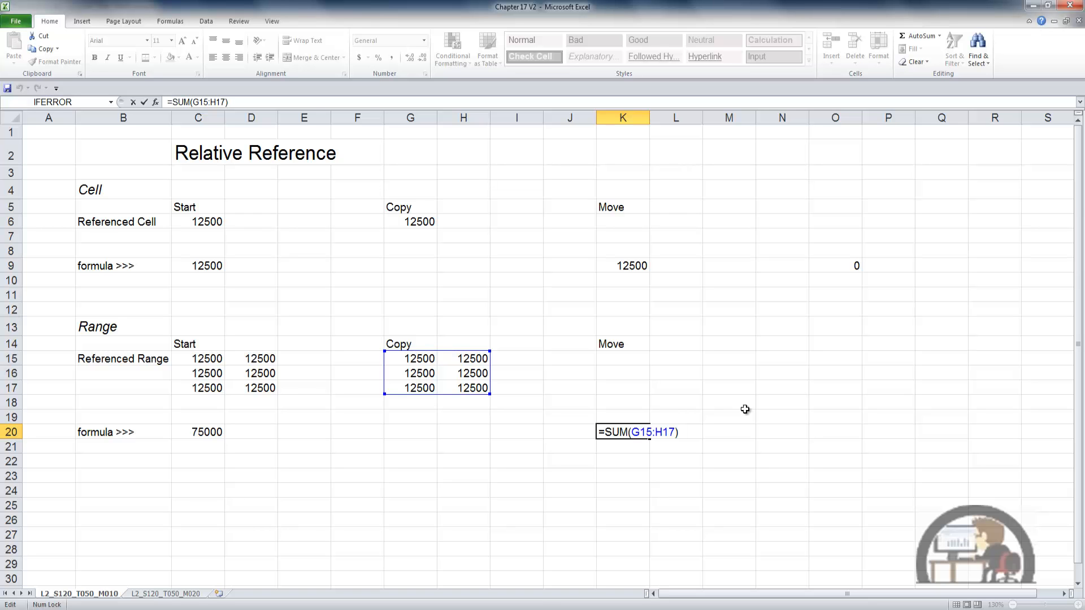
{"action": "key", "text": "Escape"}
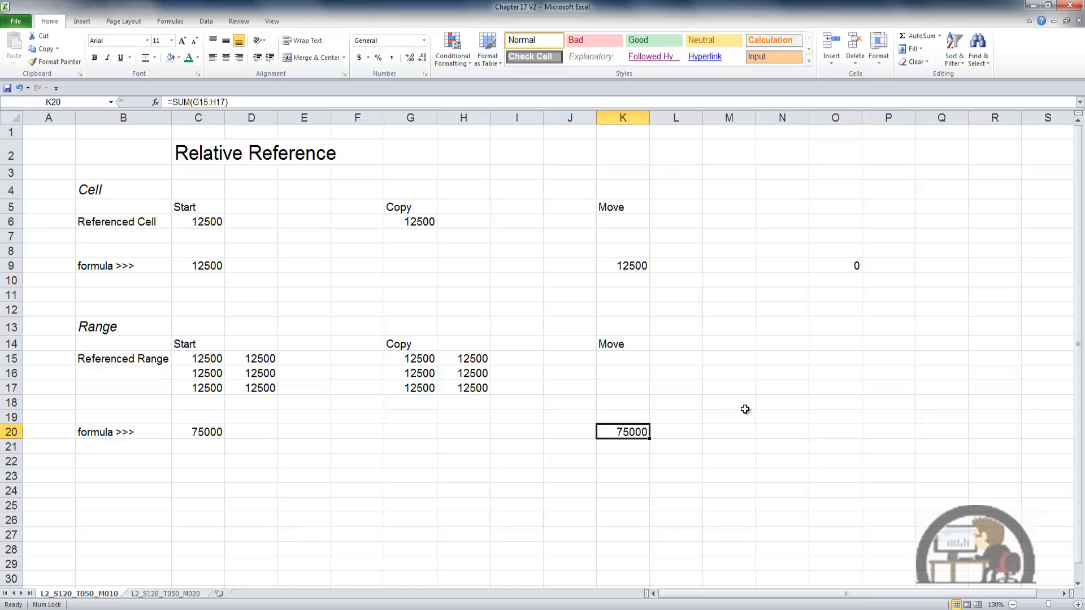
{"action": "key", "text": "ctrl+c"}
{"action": "key", "text": "Right"}
{"action": "key", "text": "Right"}
{"action": "key", "text": "Right"}
{"action": "key", "text": "Right"}
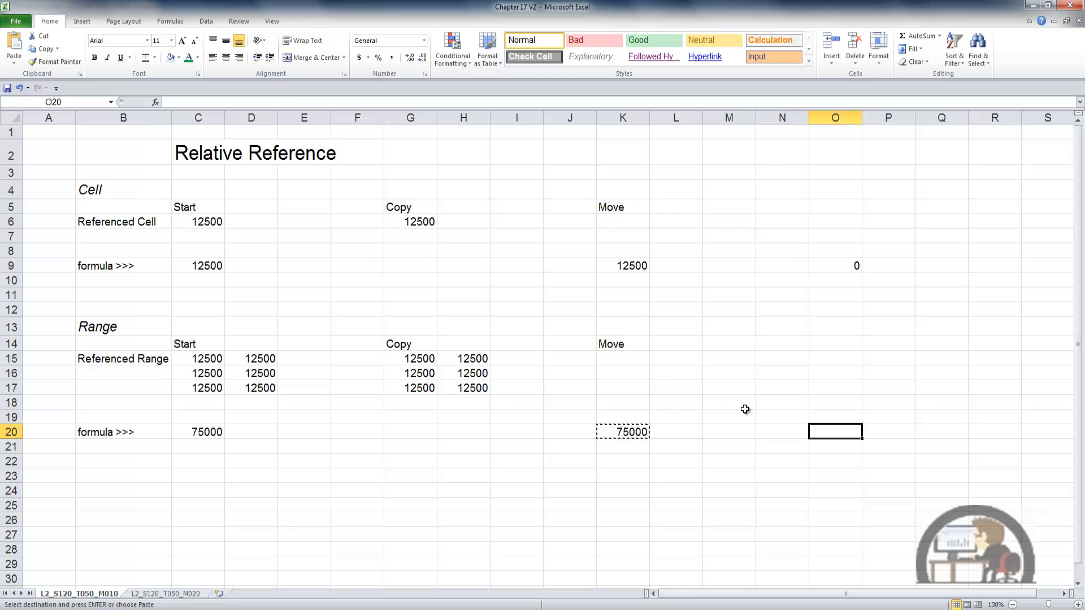
{"action": "key", "text": "Return"}
{"action": "key", "text": "F2"}
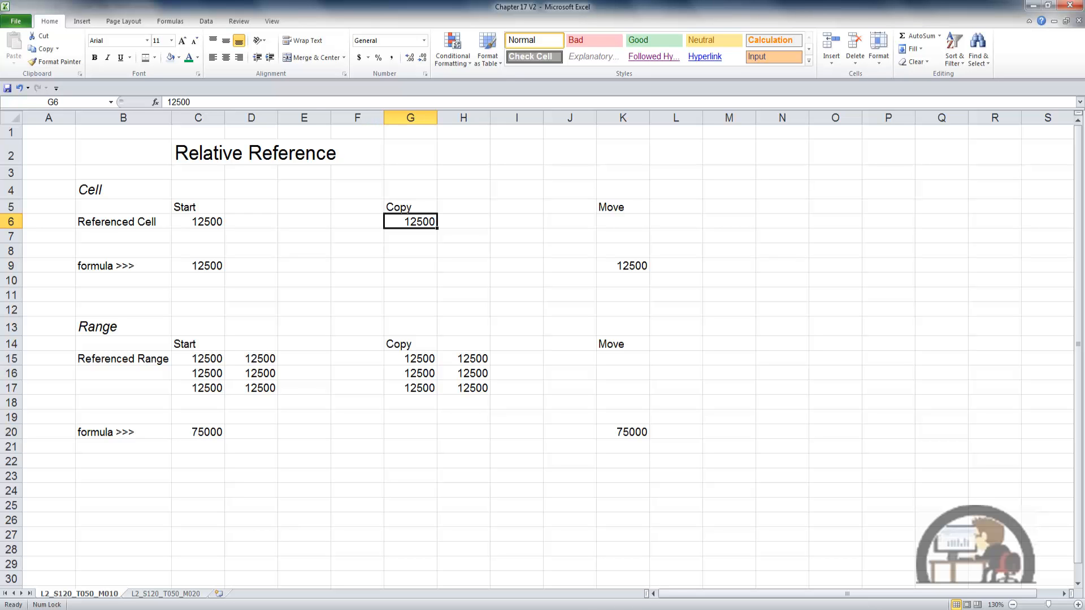
Show which cell the formula in K9 refers to
{"action": "left_click", "coordinate": [647, 264]}
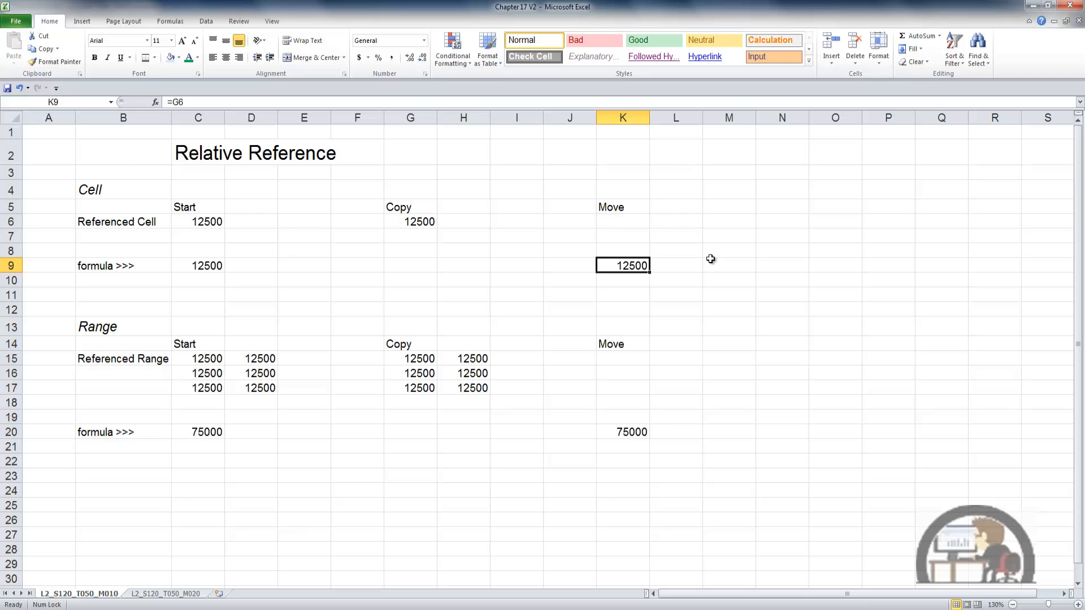
{"action": "key", "text": "F2"}
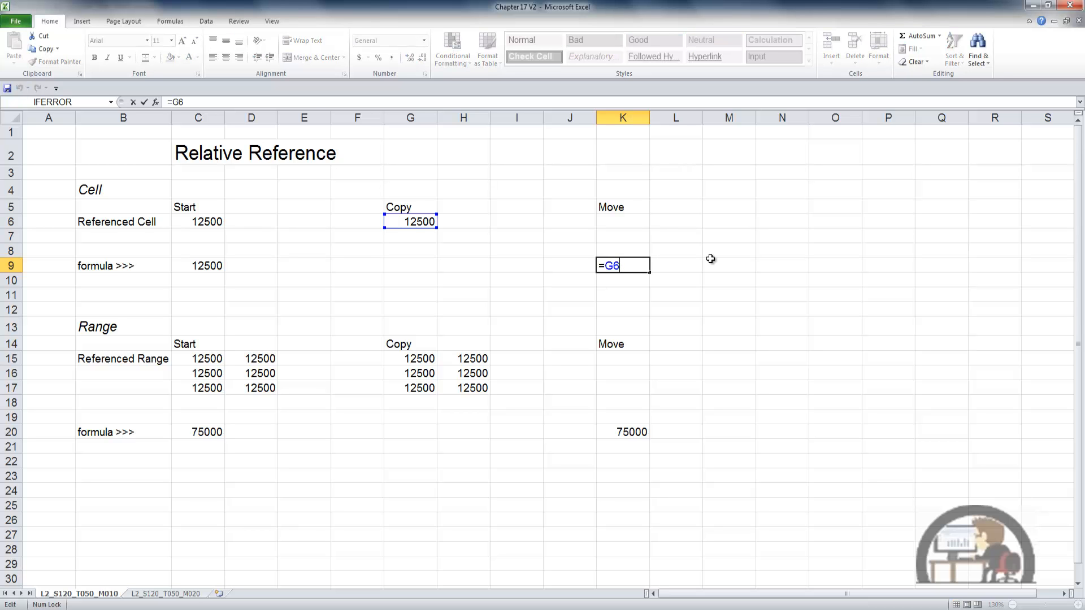
{"action": "key", "text": "Escape"}
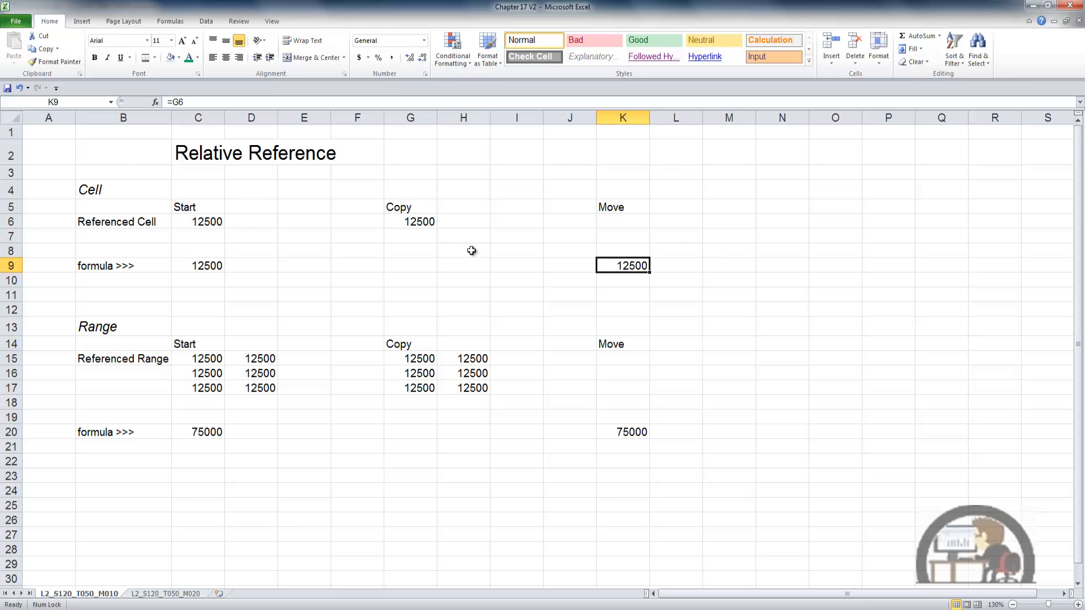
Move the referenced cell G6 from the Copy column to K6 in the Move column
{"action": "left_click", "coordinate": [424, 221]}
{"action": "key", "text": "ctrl+c"}
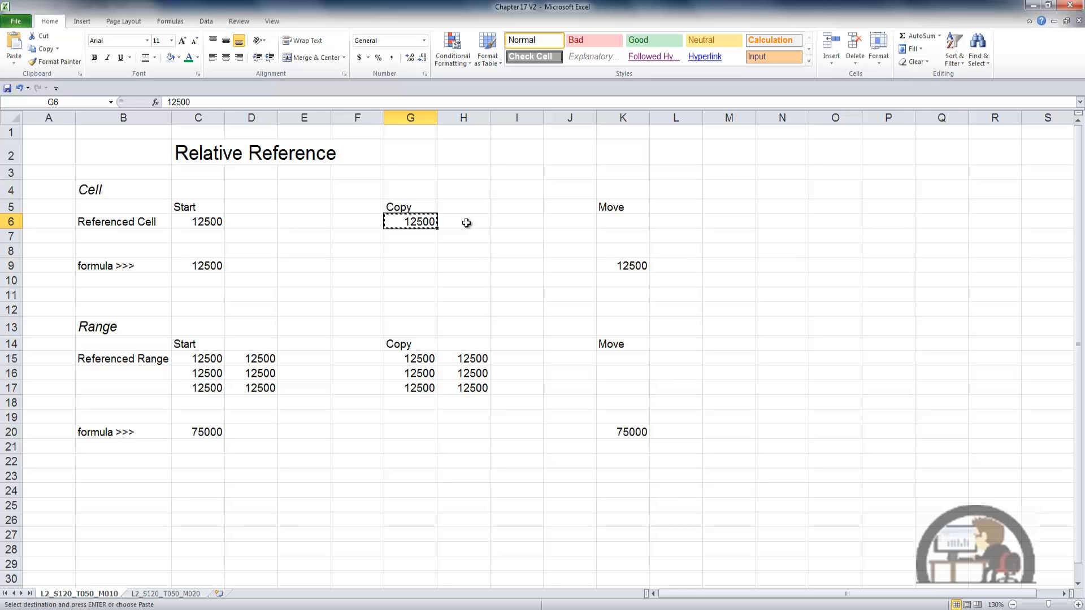
{"action": "left_click", "coordinate": [466, 223]}
{"action": "key", "text": "Right"}
{"action": "key", "text": "Right"}
{"action": "key", "text": "Right"}
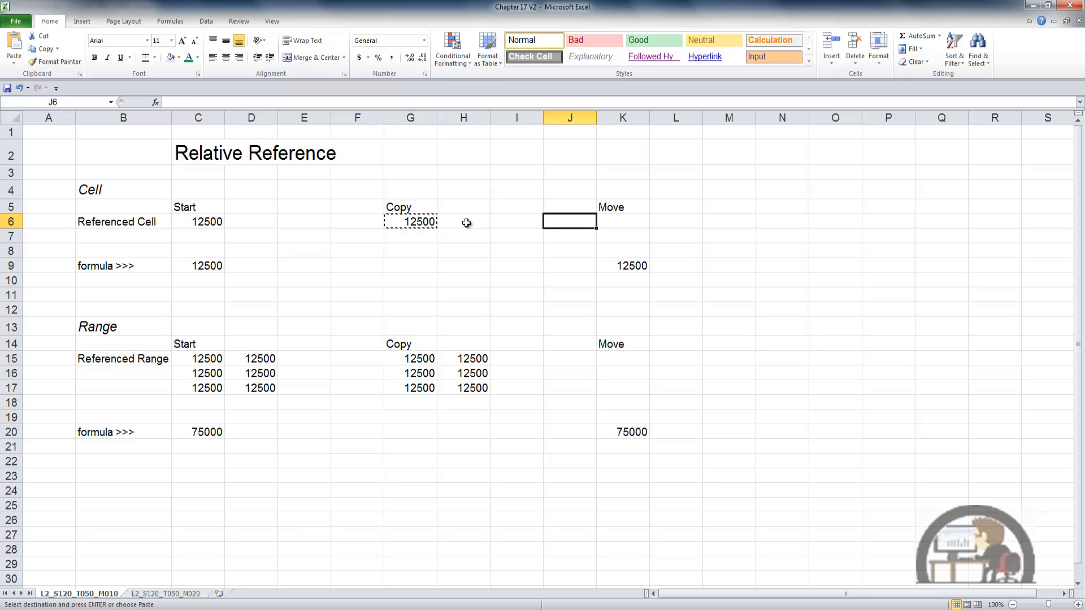
{"action": "key", "text": "ctrl+v"}
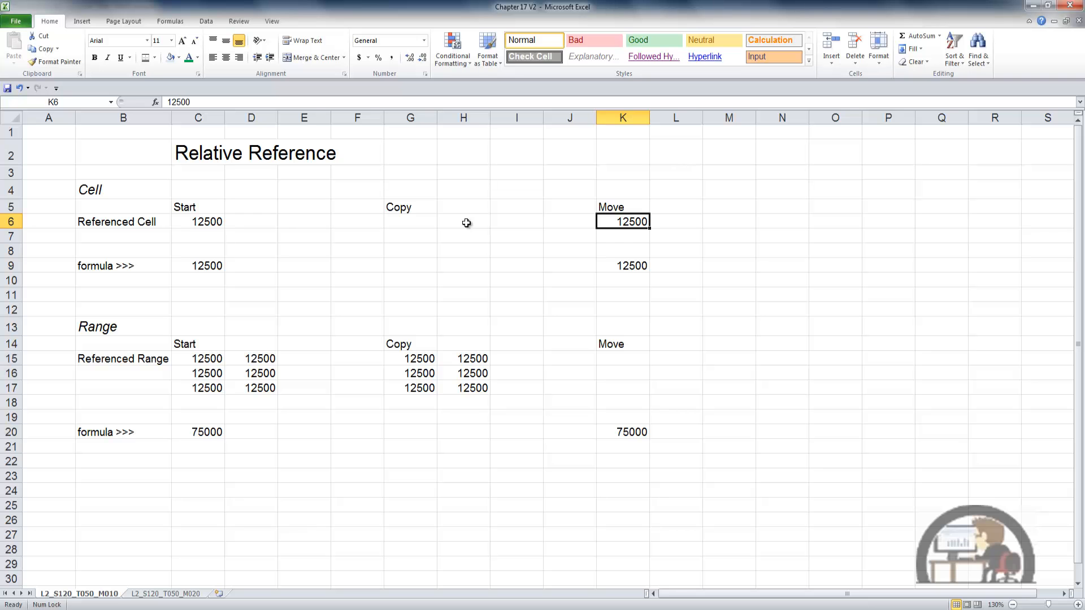
Examine the cell reference in the K9 formula and the range reference in the K20 SUM formula
{"action": "key", "text": "Down"}
{"action": "key", "text": "Down"}
{"action": "key", "text": "Down"}
{"action": "type", "text": "=K6"}
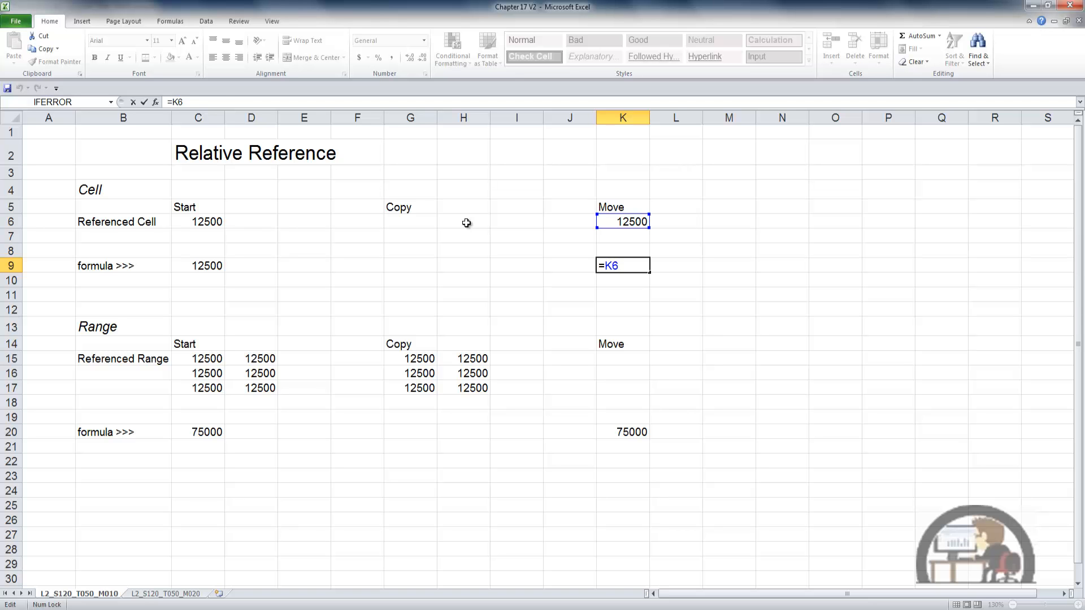
{"action": "left_click", "coordinate": [630, 430]}
{"action": "key", "text": "F2"}
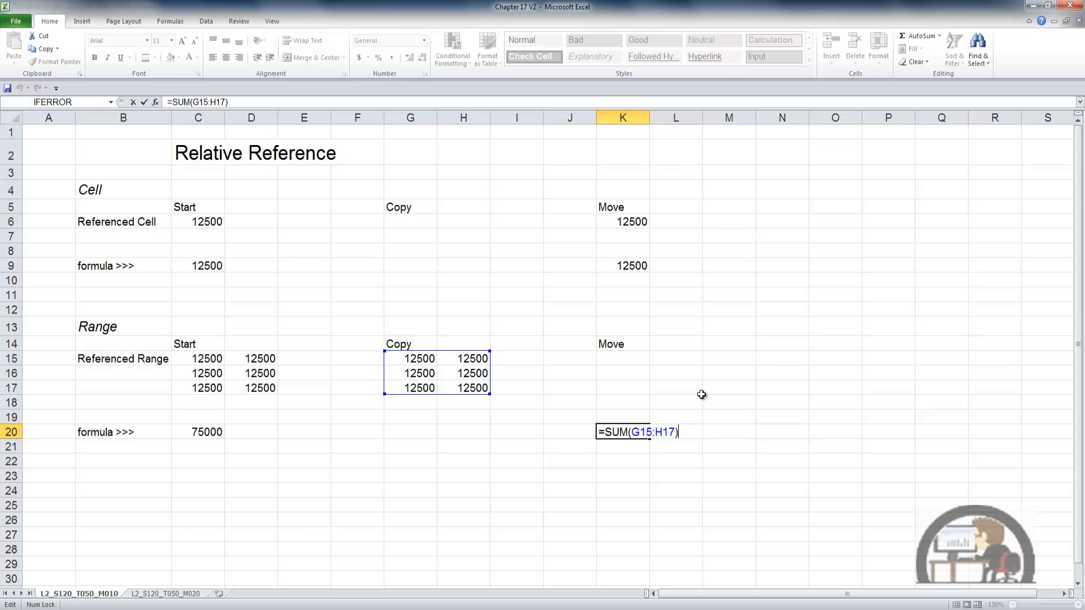
{"action": "key", "text": "Escape"}
Move the referenced range G15:H17 to K15:L17 in the Move section
{"action": "left_click_drag", "start_coordinate": [420, 363], "coordinate": [458, 390]}
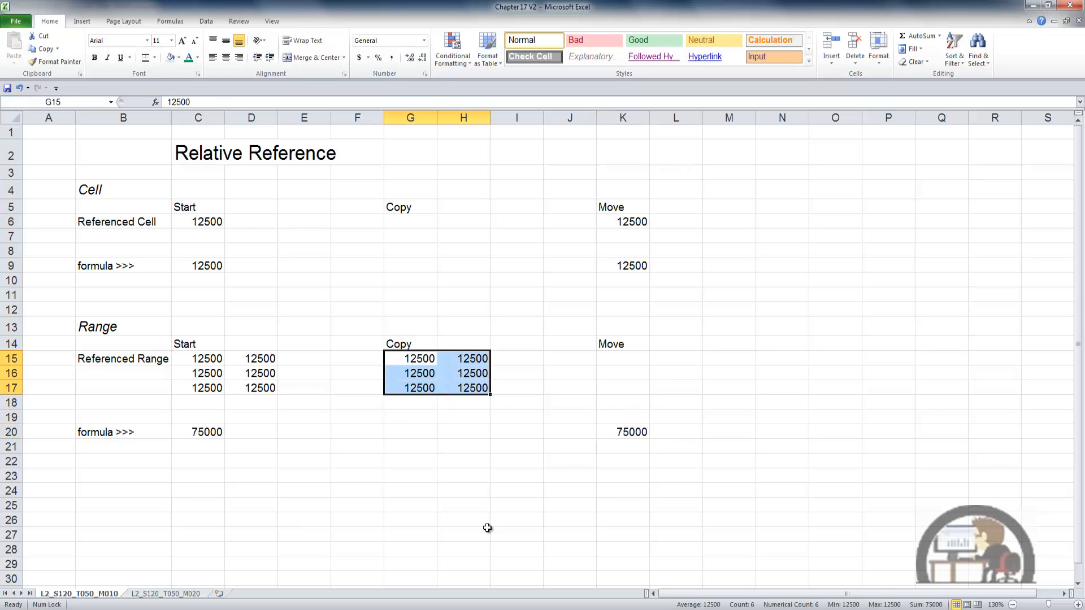
{"action": "key", "text": "ctrl+x"}
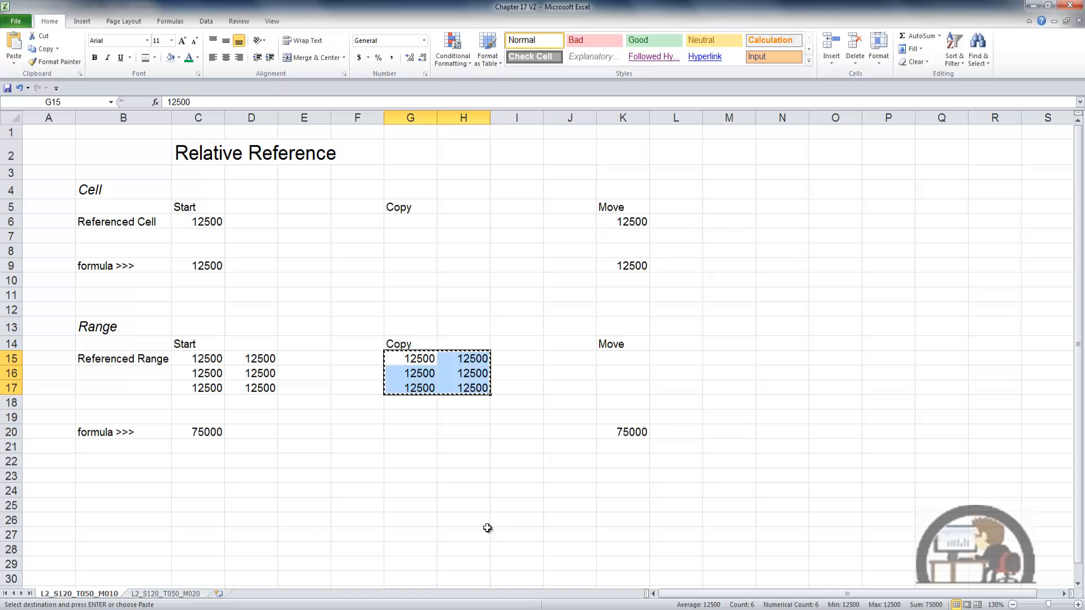
{"action": "key", "text": "Right"}
{"action": "key", "text": "Right"}
{"action": "key", "text": "Right"}
{"action": "key", "text": "Right"}
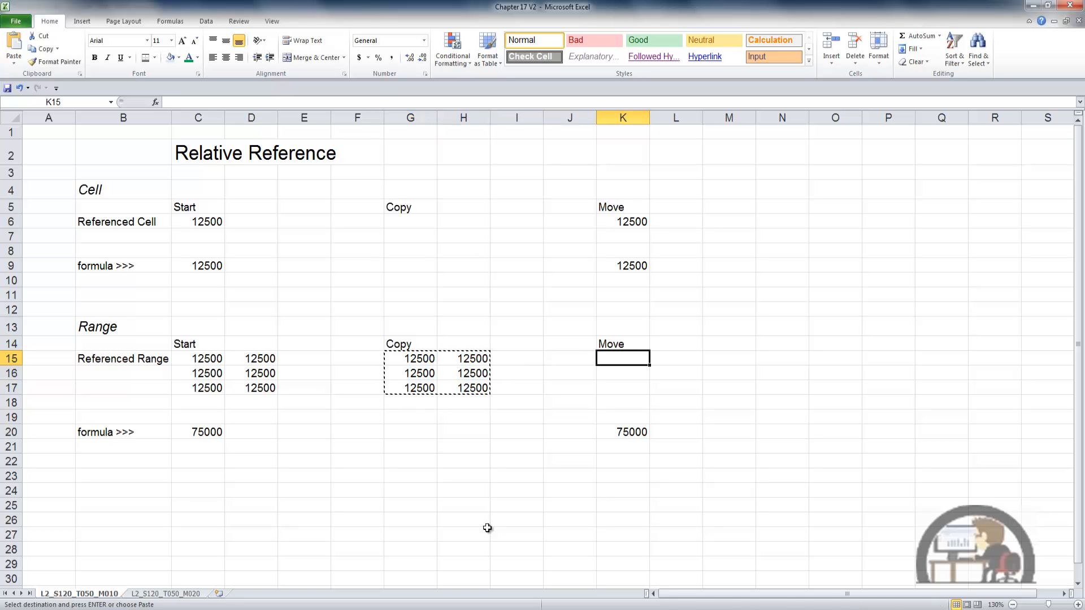
{"action": "key", "text": "ctrl+v"}
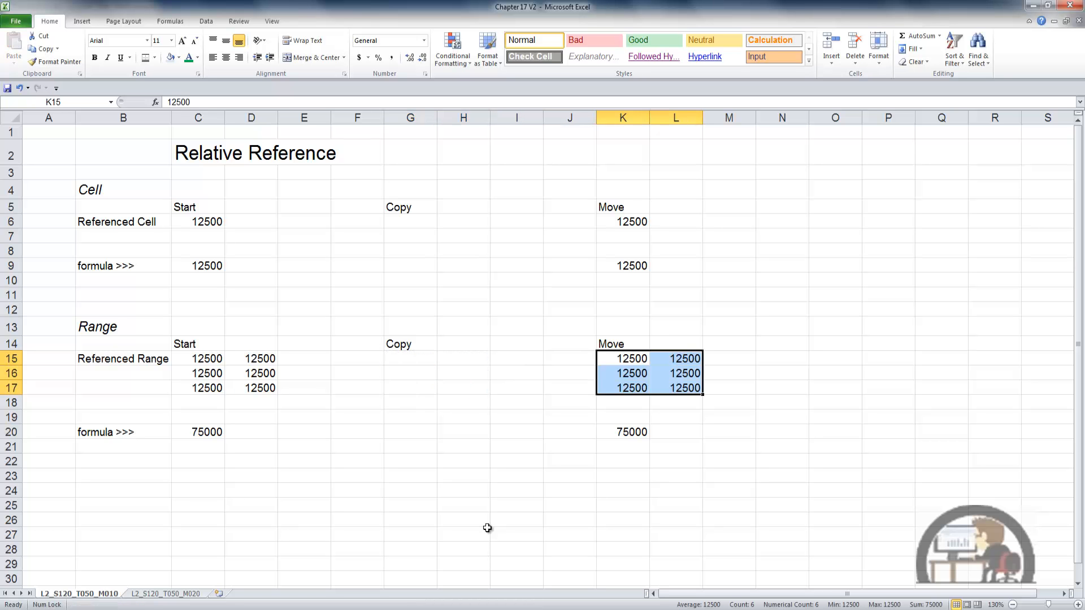
Examine the range reference in the K20 SUM formula
{"action": "key", "text": "Down"}
{"action": "key", "text": "Down"}
{"action": "key", "text": "Down"}
{"action": "key", "text": "Down"}
{"action": "key", "text": "Down"}
{"action": "key", "text": "F2"}
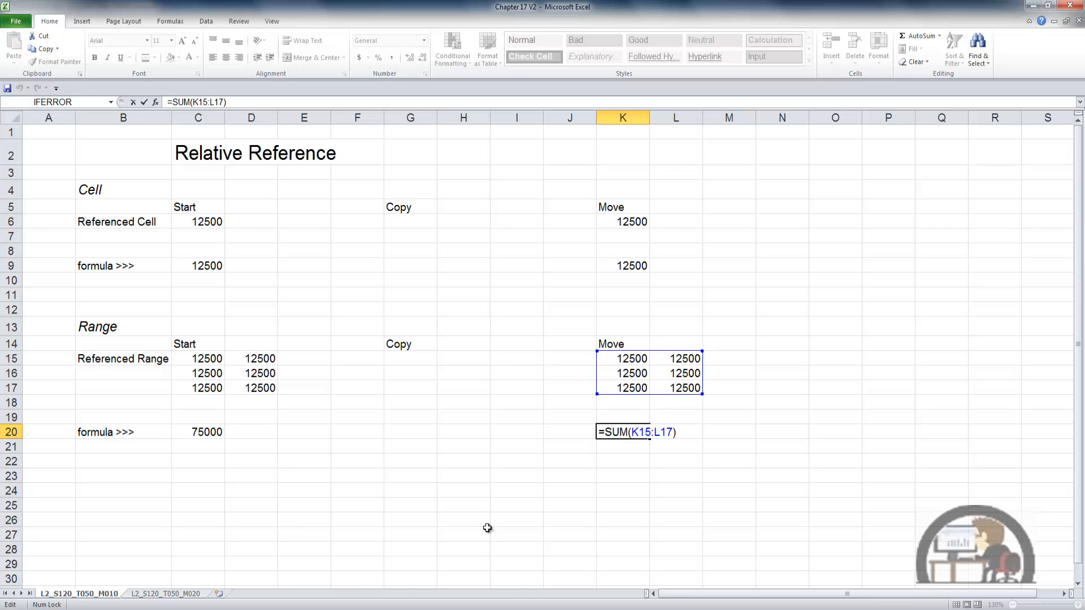
{"action": "key", "text": "Escape"}
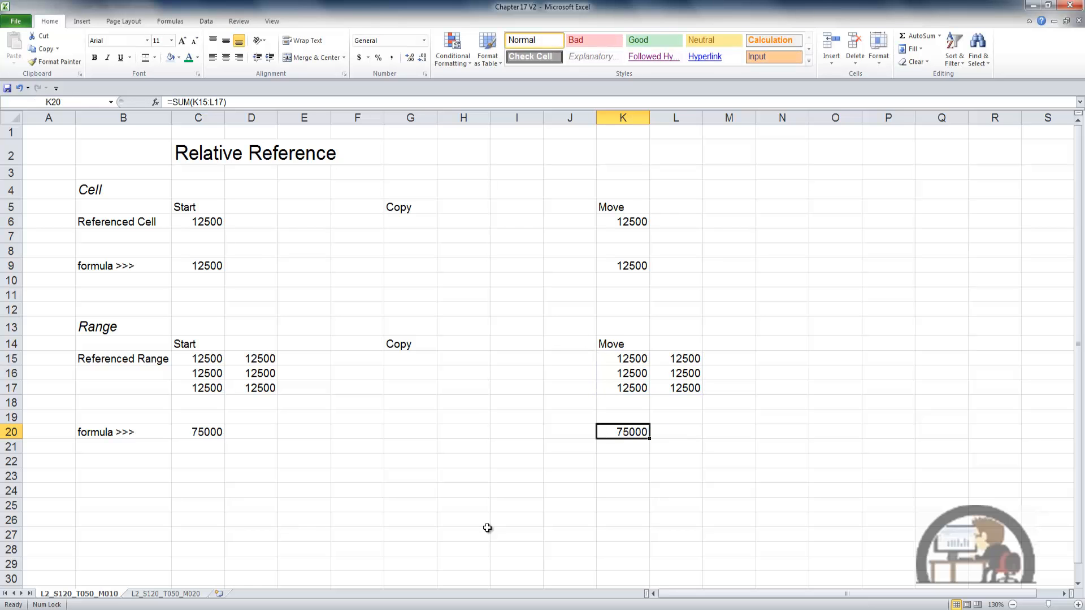